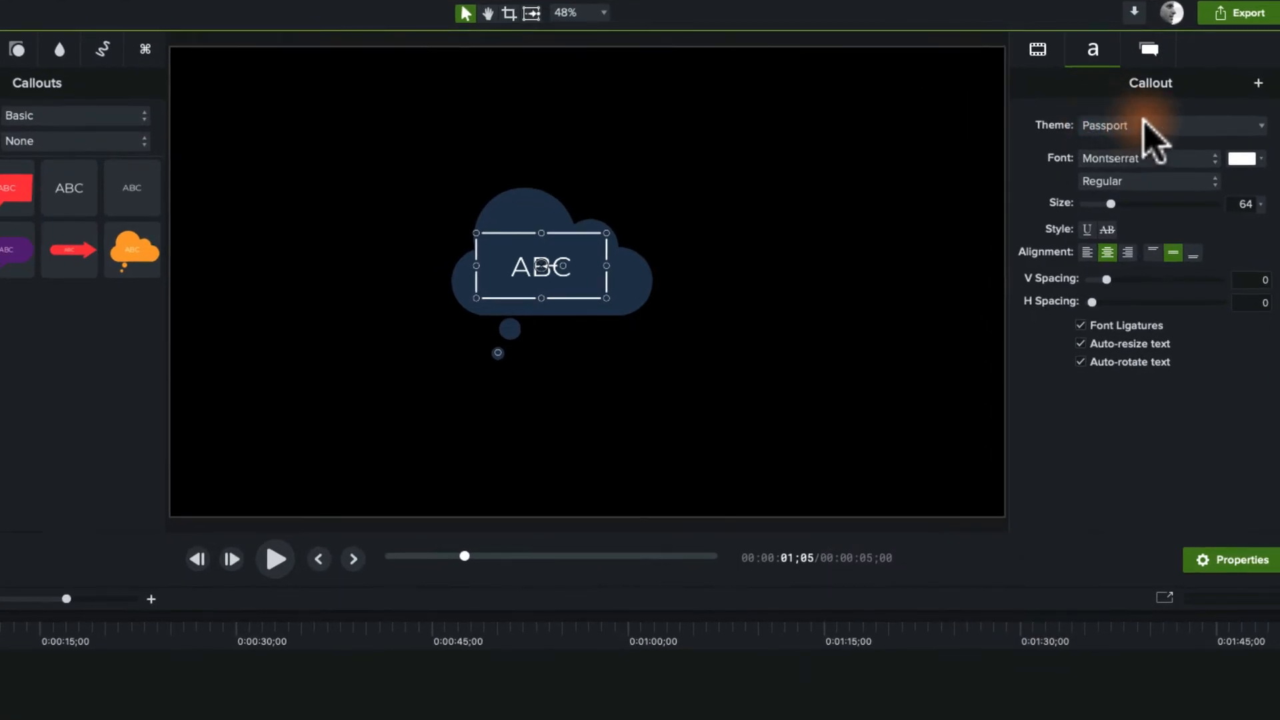
# Set the thought bubble callout's fill colour to the orange swatch from the Passport theme.
pyautogui.click(1143, 127)
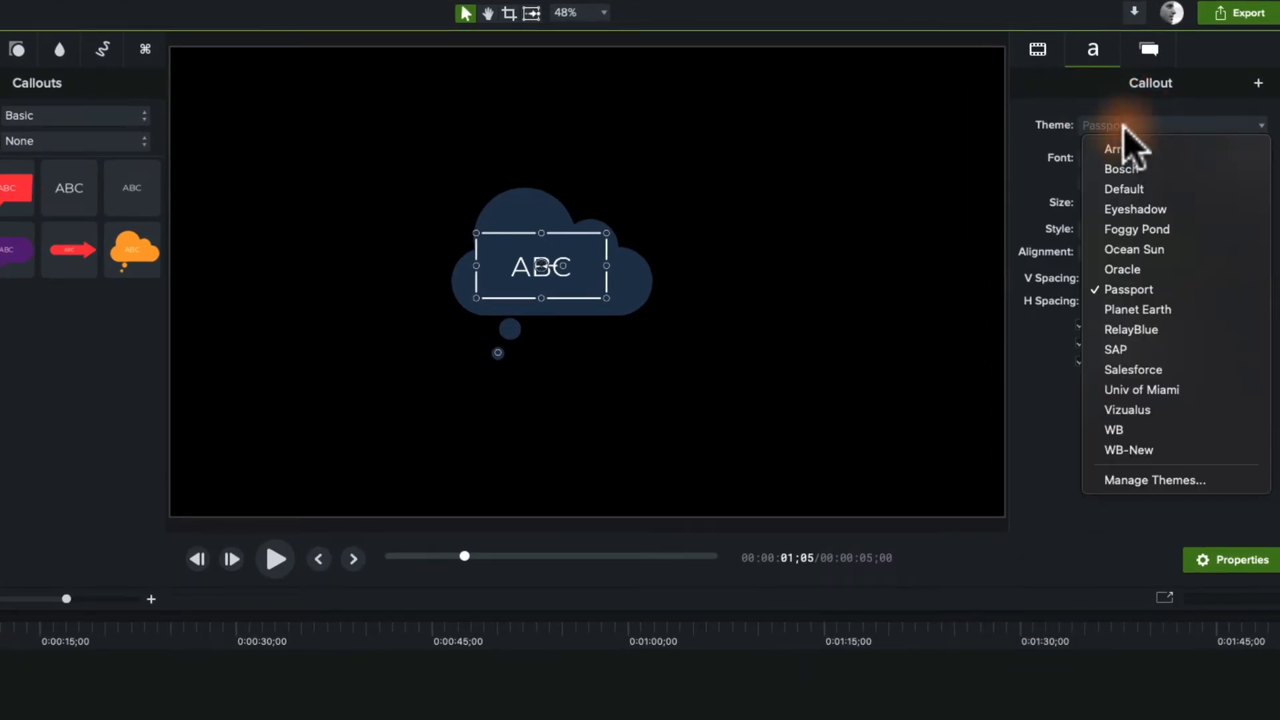
pyautogui.click(1135, 127)
pyautogui.click(1148, 64)
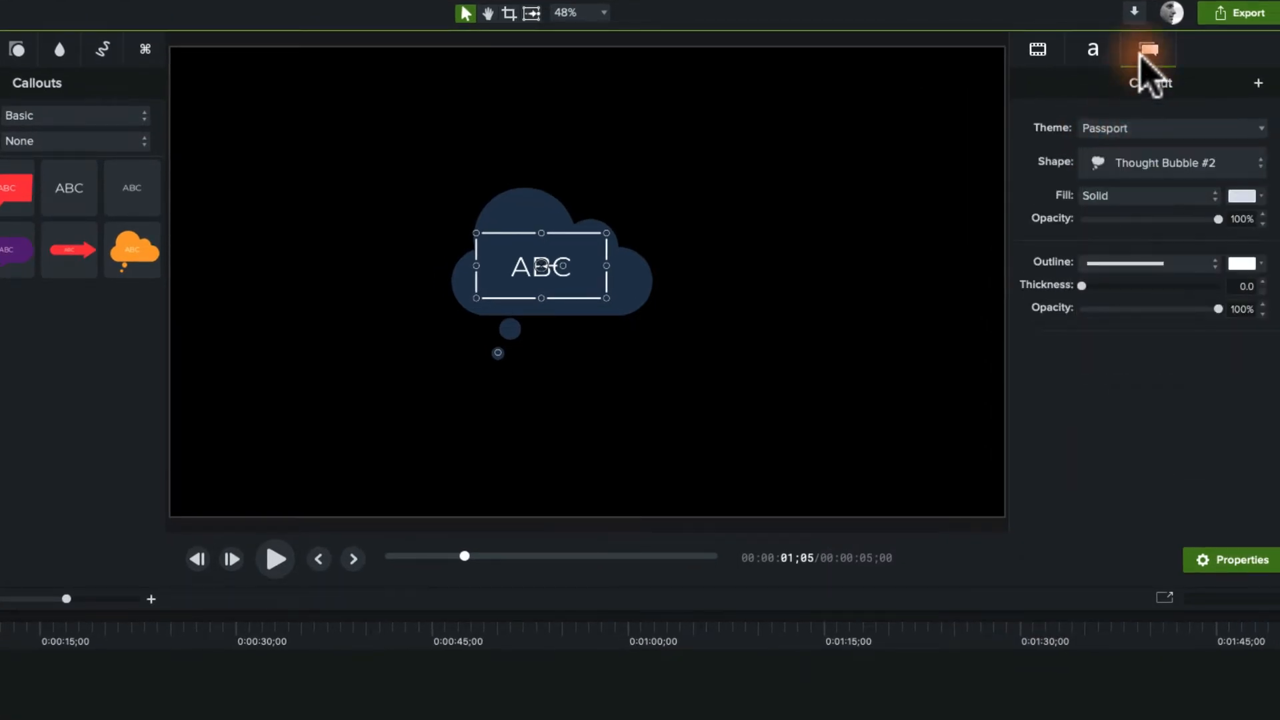
pyautogui.click(1251, 194)
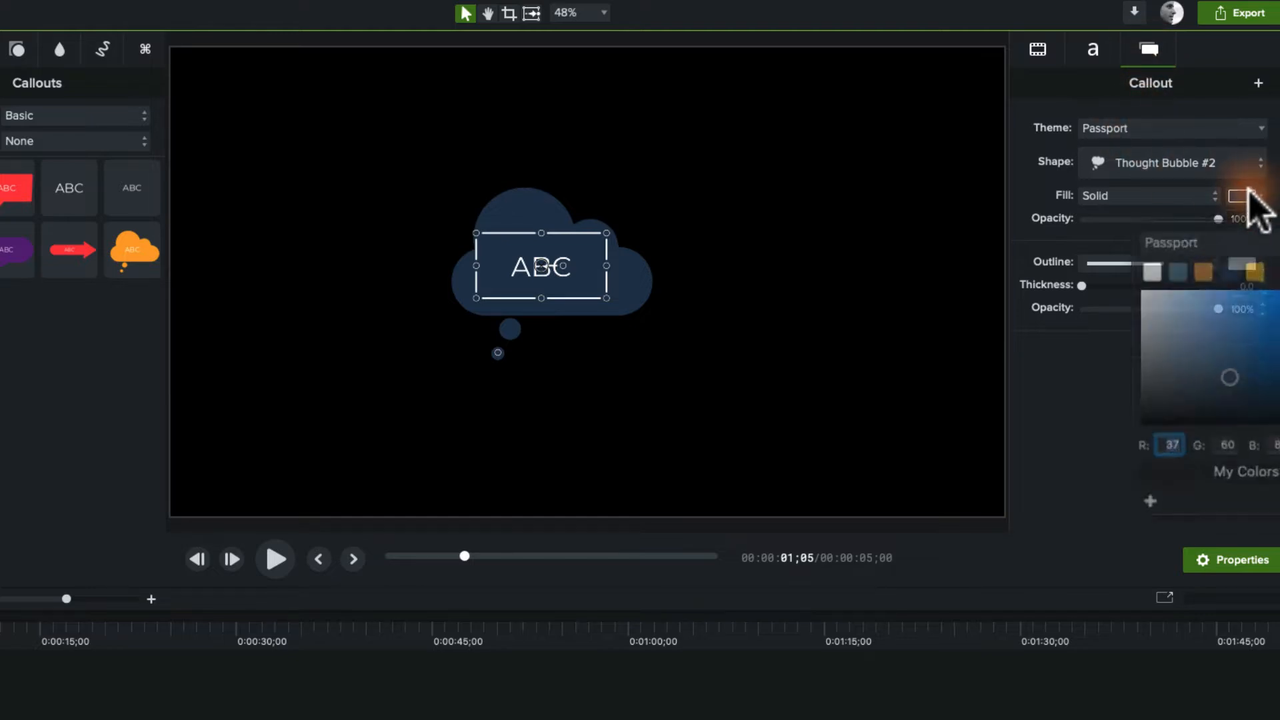
pyautogui.click(1253, 262)
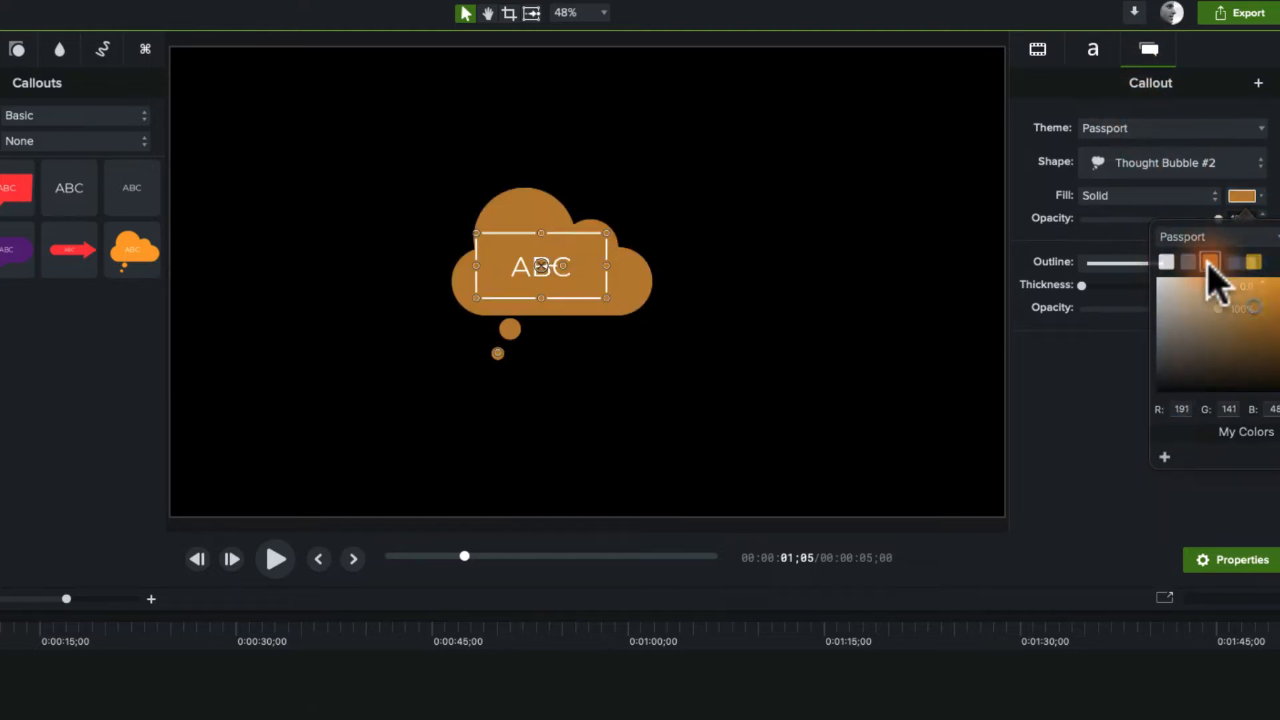
pyautogui.click(1140, 276)
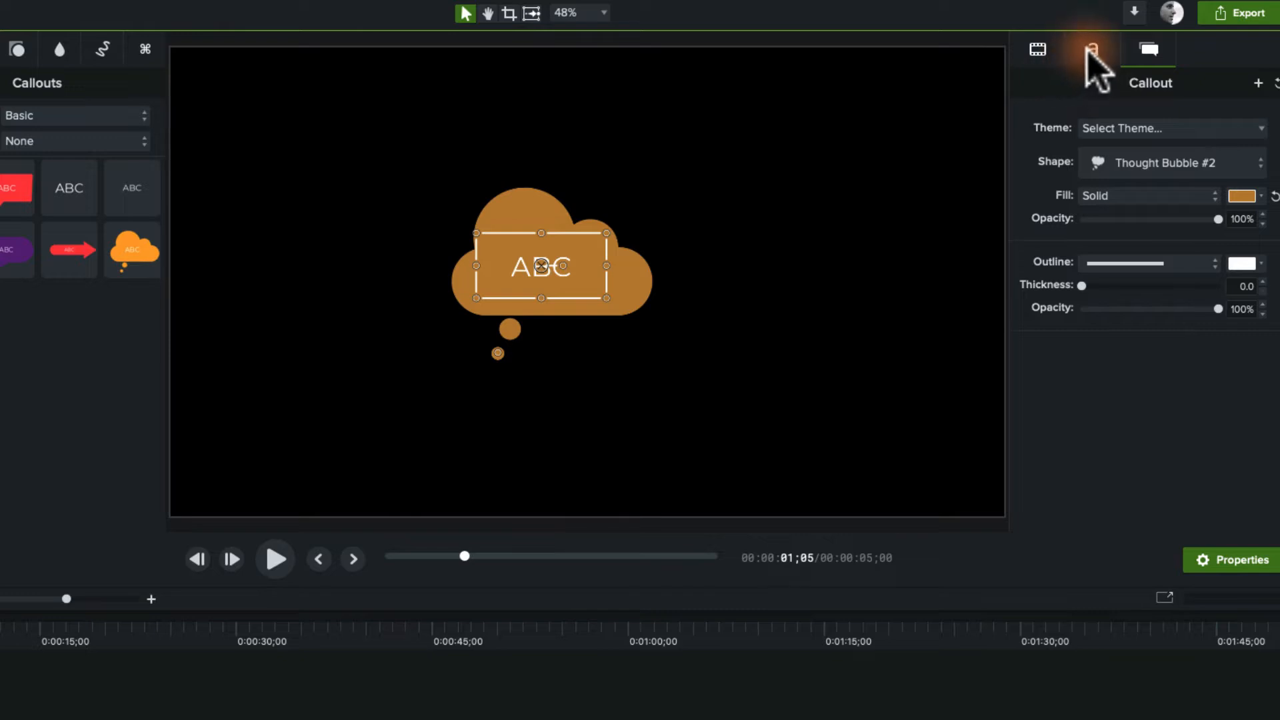
# Set the callout's font colour to the same orange Passport theme swatch.
pyautogui.click(1091, 51)
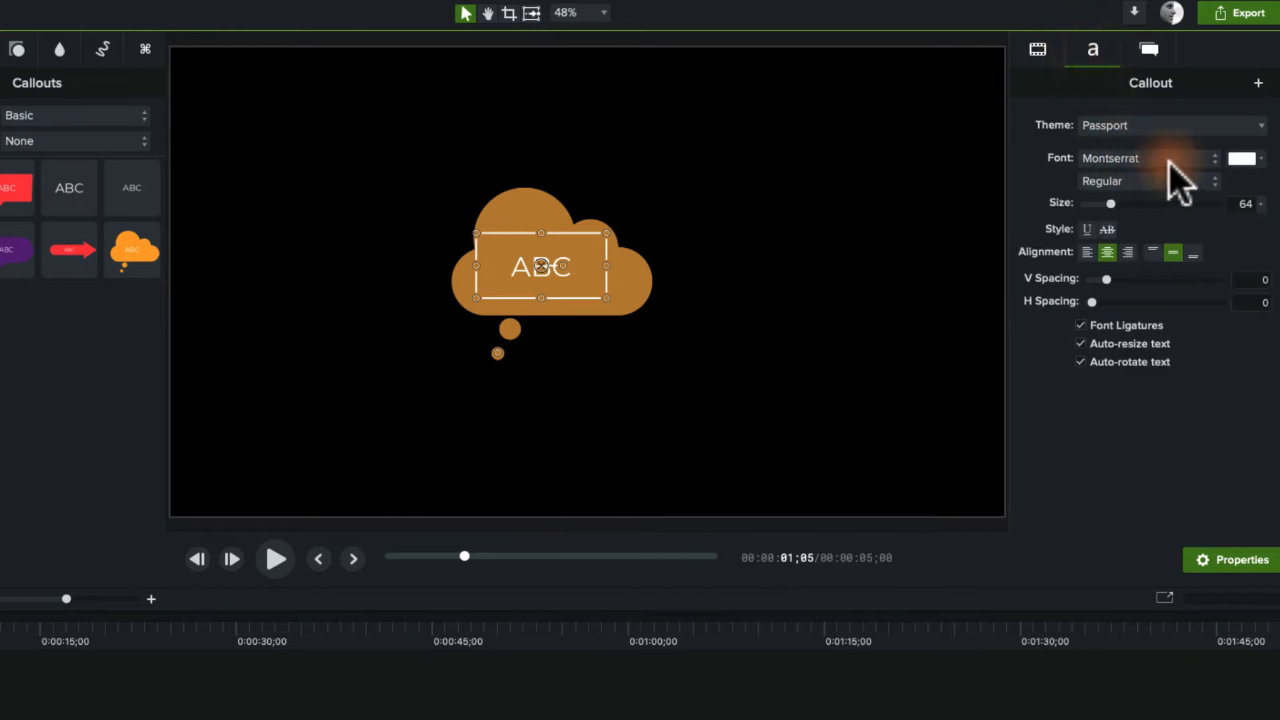
pyautogui.click(1257, 159)
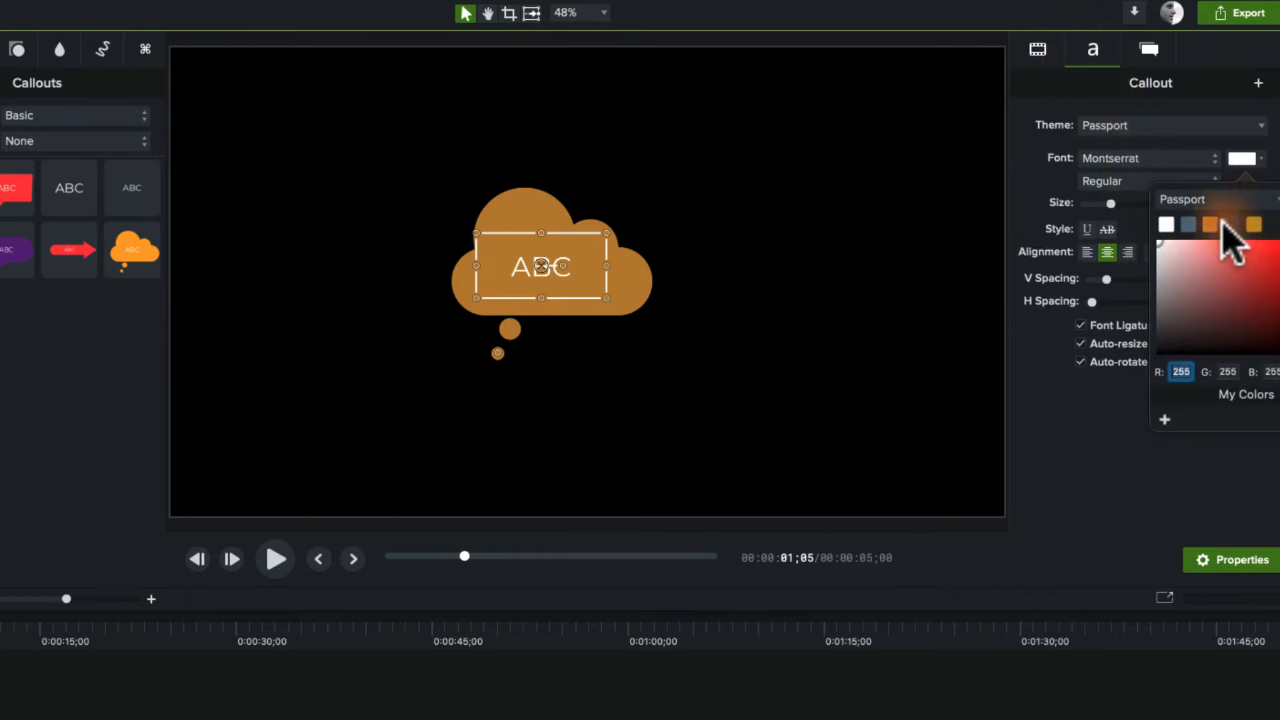
pyautogui.click(1210, 225)
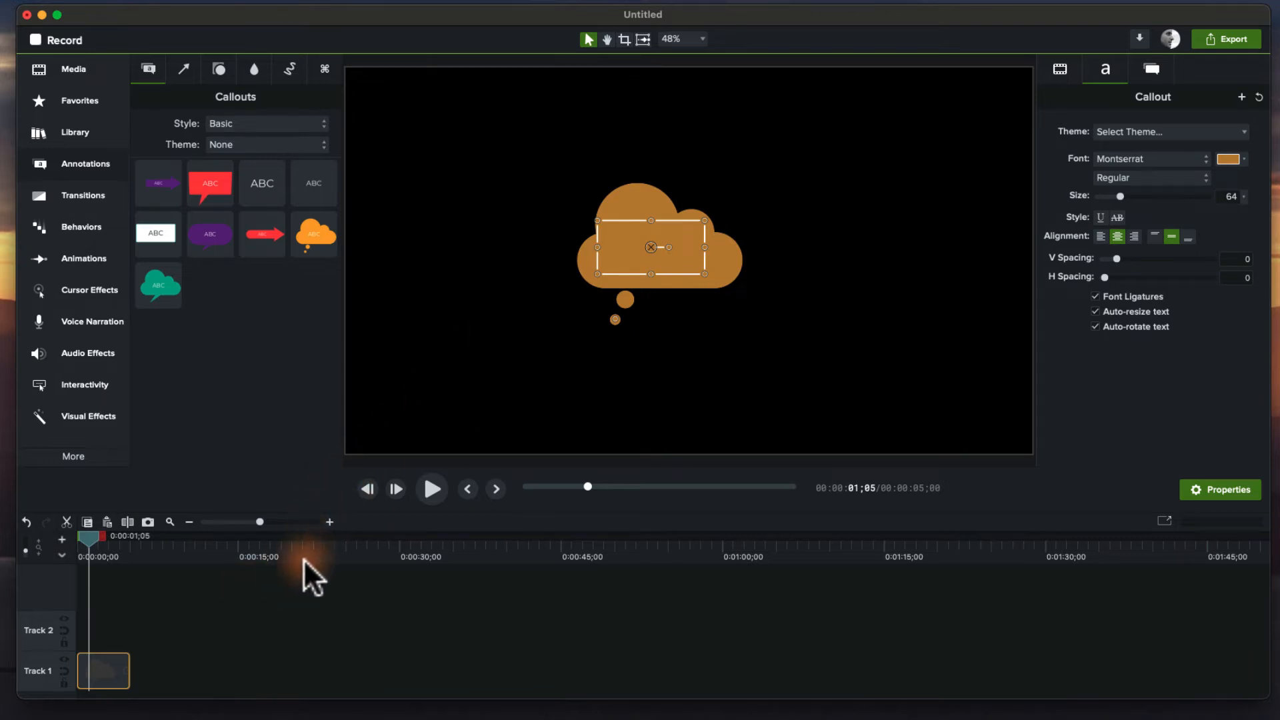
# Add the orange thought bubble callout to Track 1 at about 0:00:49 and play it back.
pyautogui.click(180, 557)
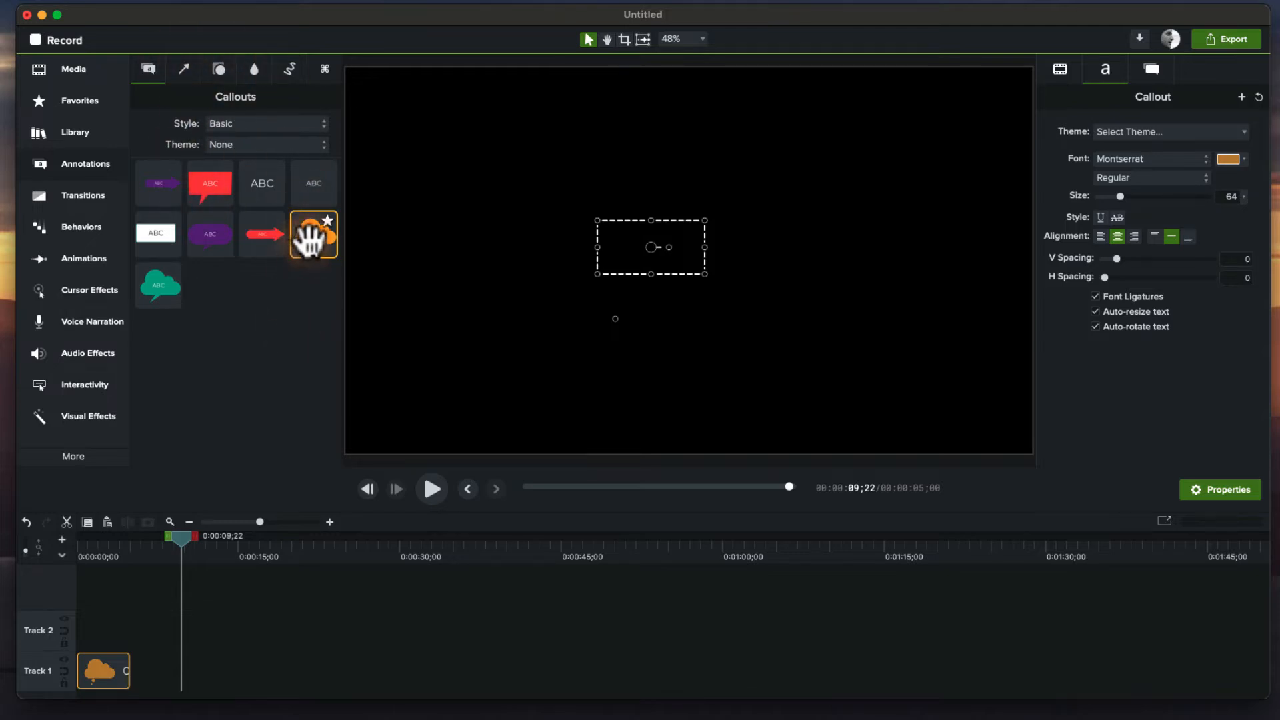
pyautogui.moveTo(312, 236); pyautogui.dragTo(591, 670)
pyautogui.moveTo(599, 545); pyautogui.dragTo(619, 547)
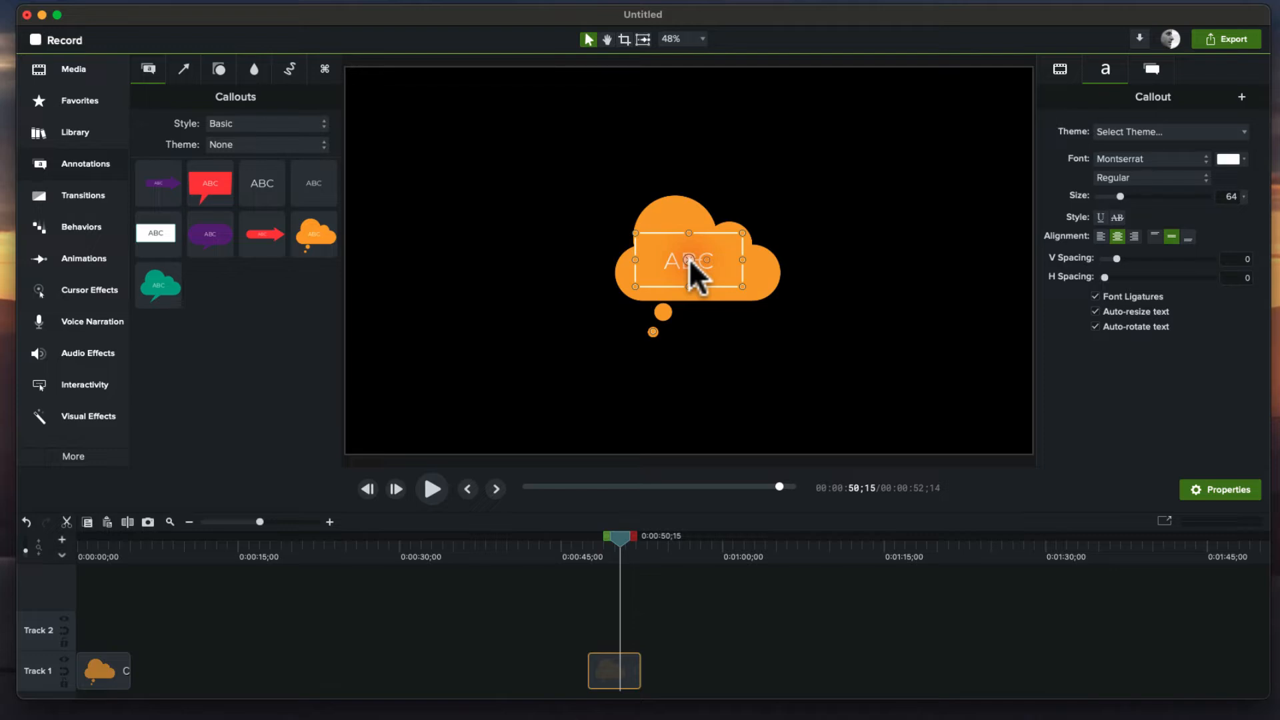
pyautogui.press('space')
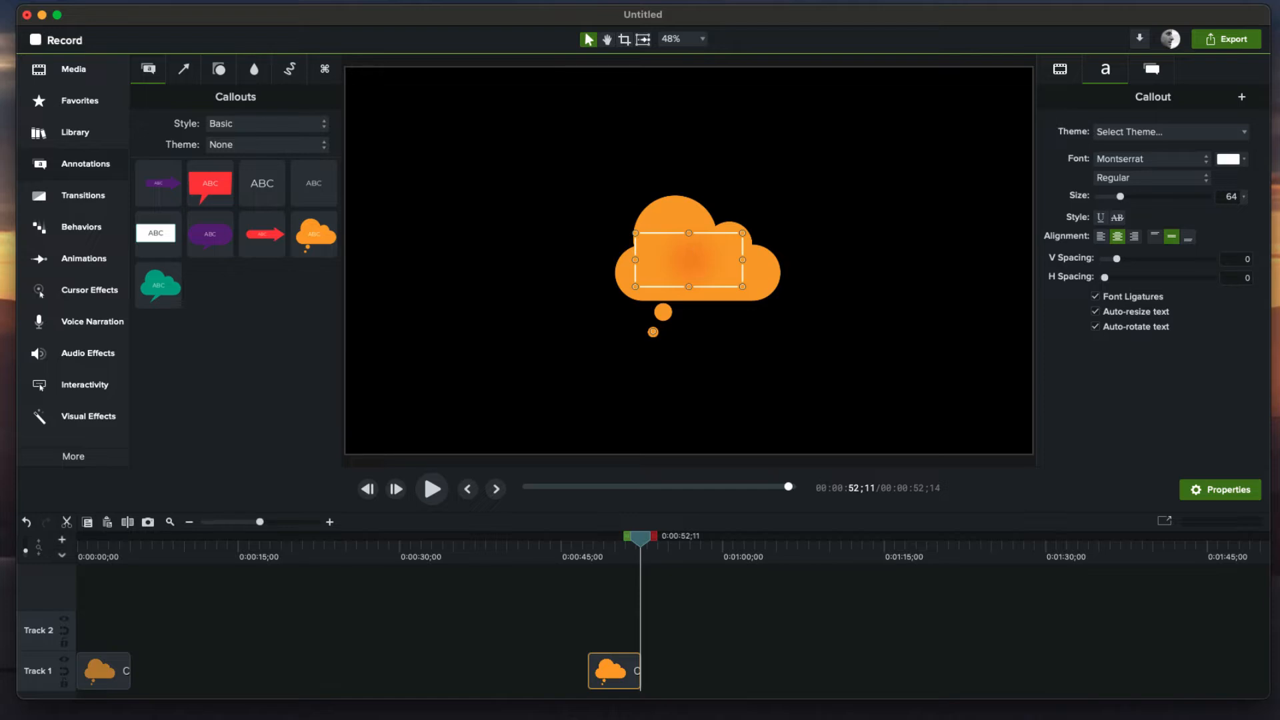
# Select the new thought bubble clip and apply the Arrow theme to it.
pyautogui.click(682, 573)
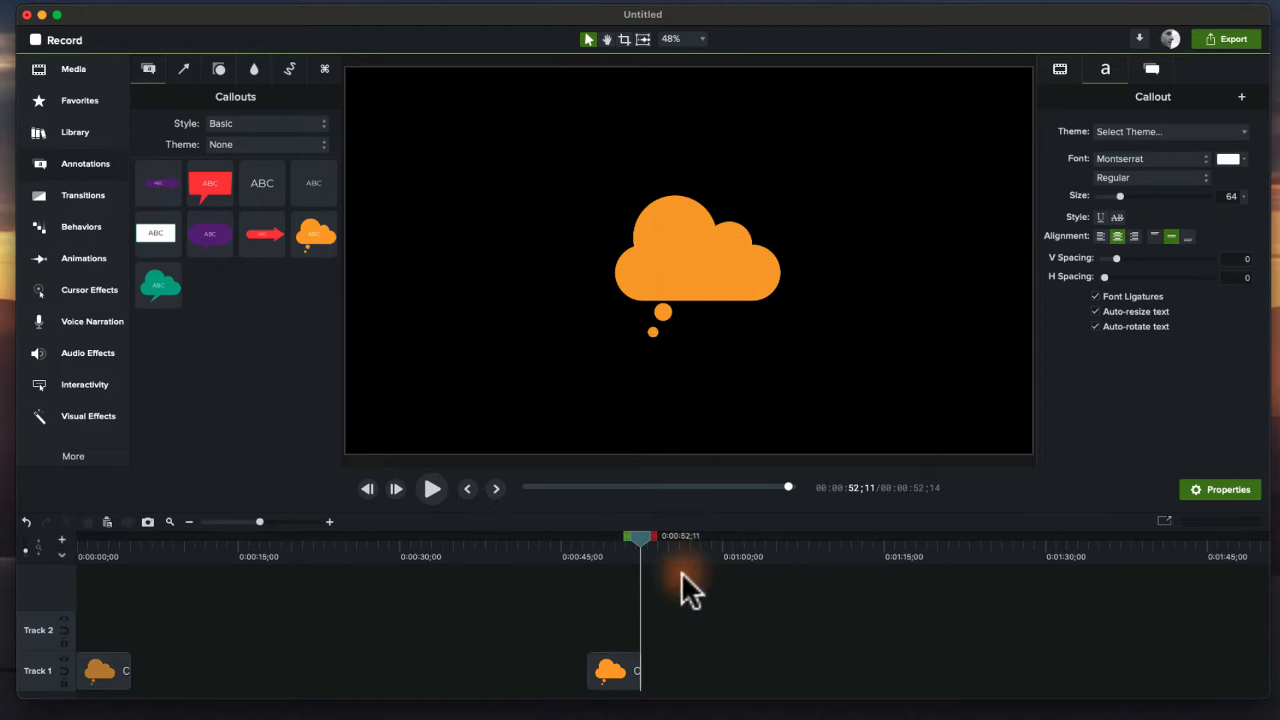
pyautogui.click(610, 554)
pyautogui.moveTo(610, 554); pyautogui.dragTo(612, 550)
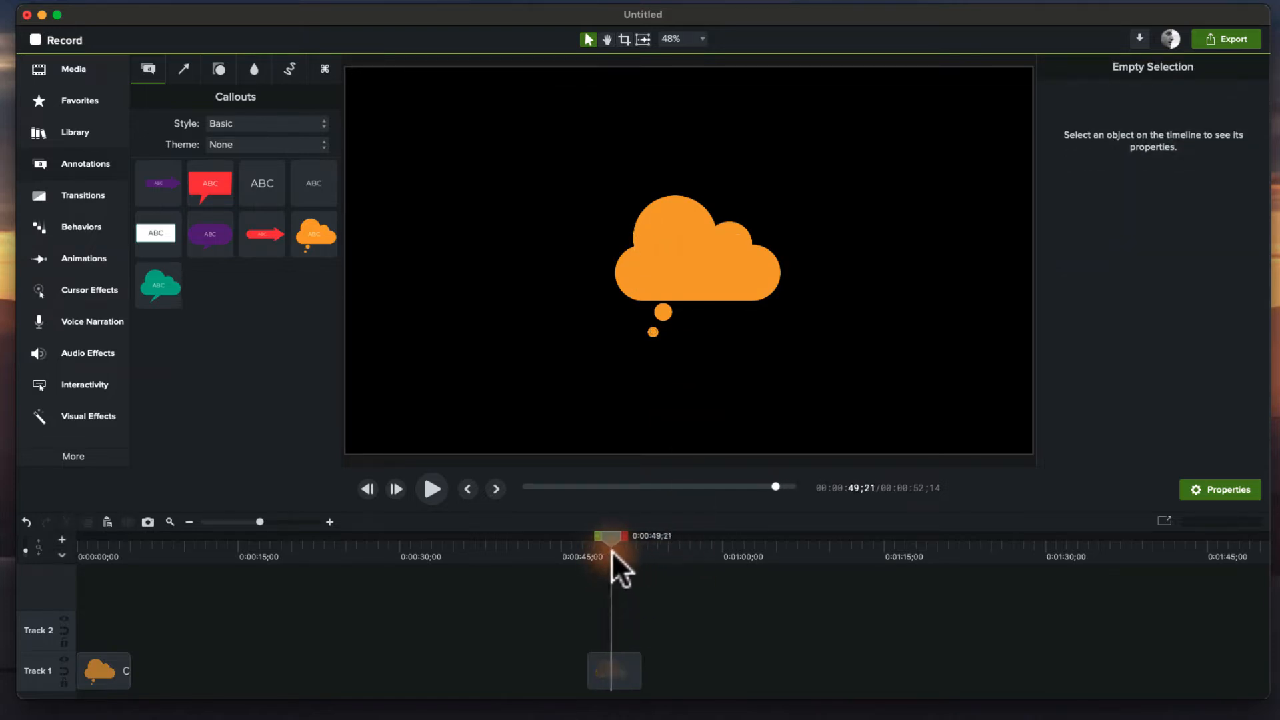
pyautogui.click(616, 675)
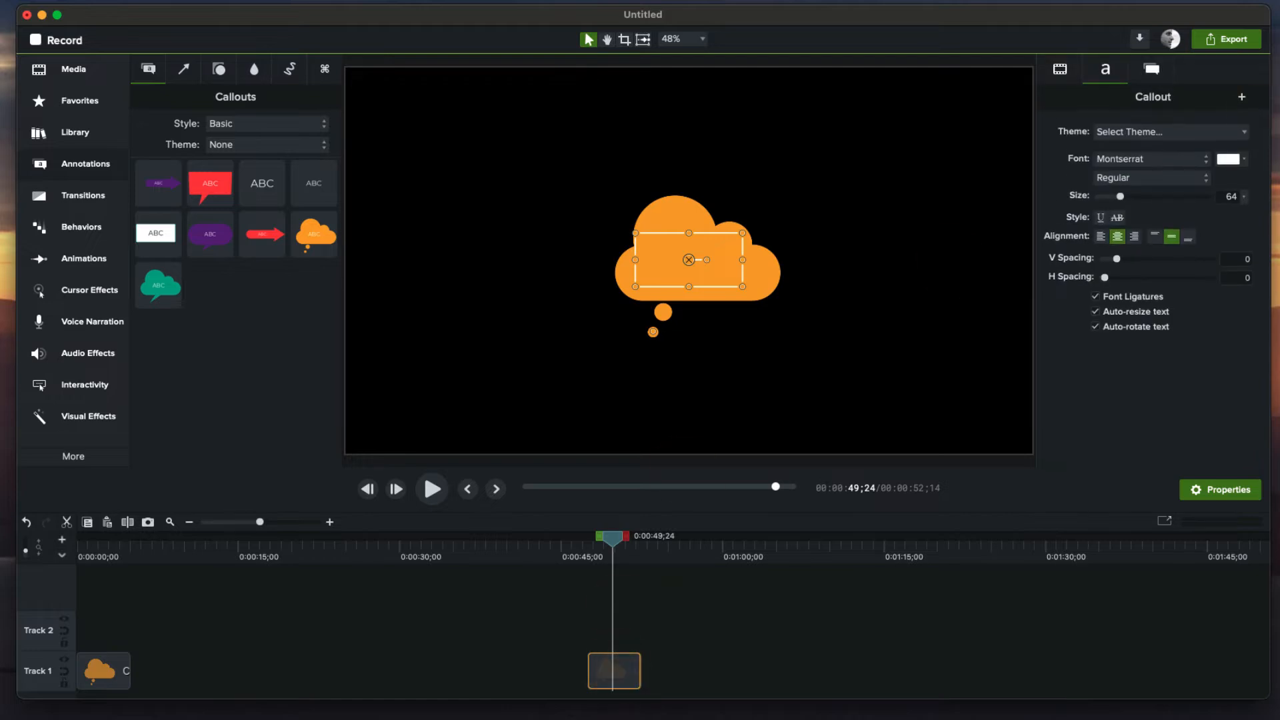
pyautogui.click(1183, 131)
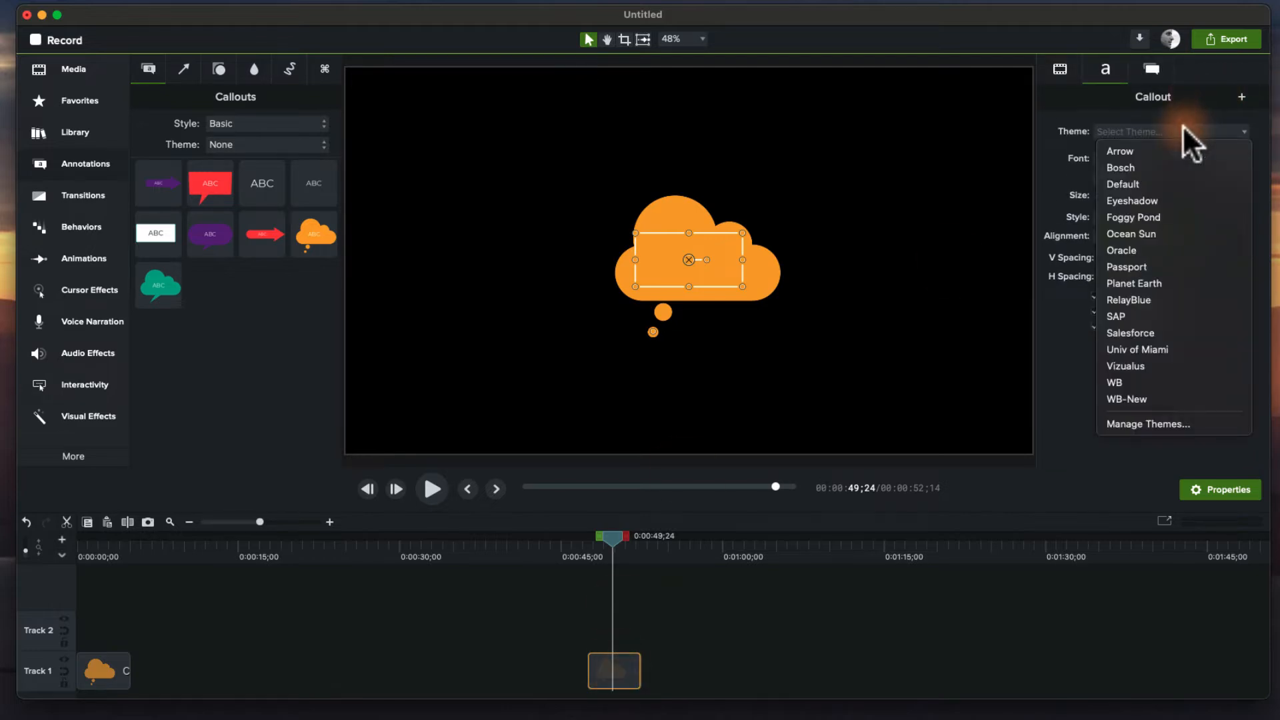
pyautogui.click(1143, 149)
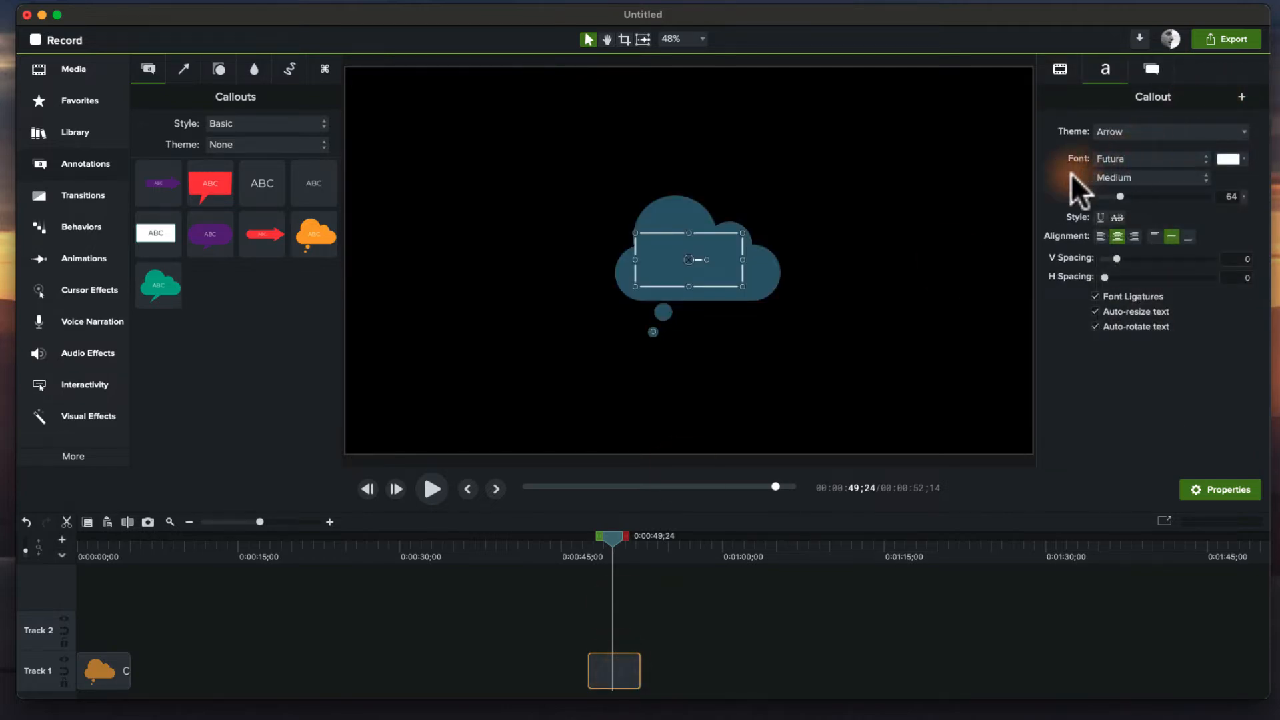
# Add a plain ABC text callout on Track 2 over the cloud and resize its text box inside the bubble.
pyautogui.moveTo(612, 548)
pyautogui.mouseDown()
pyautogui.moveTo(591, 549)
pyautogui.moveTo(611, 551)
pyautogui.mouseUp()
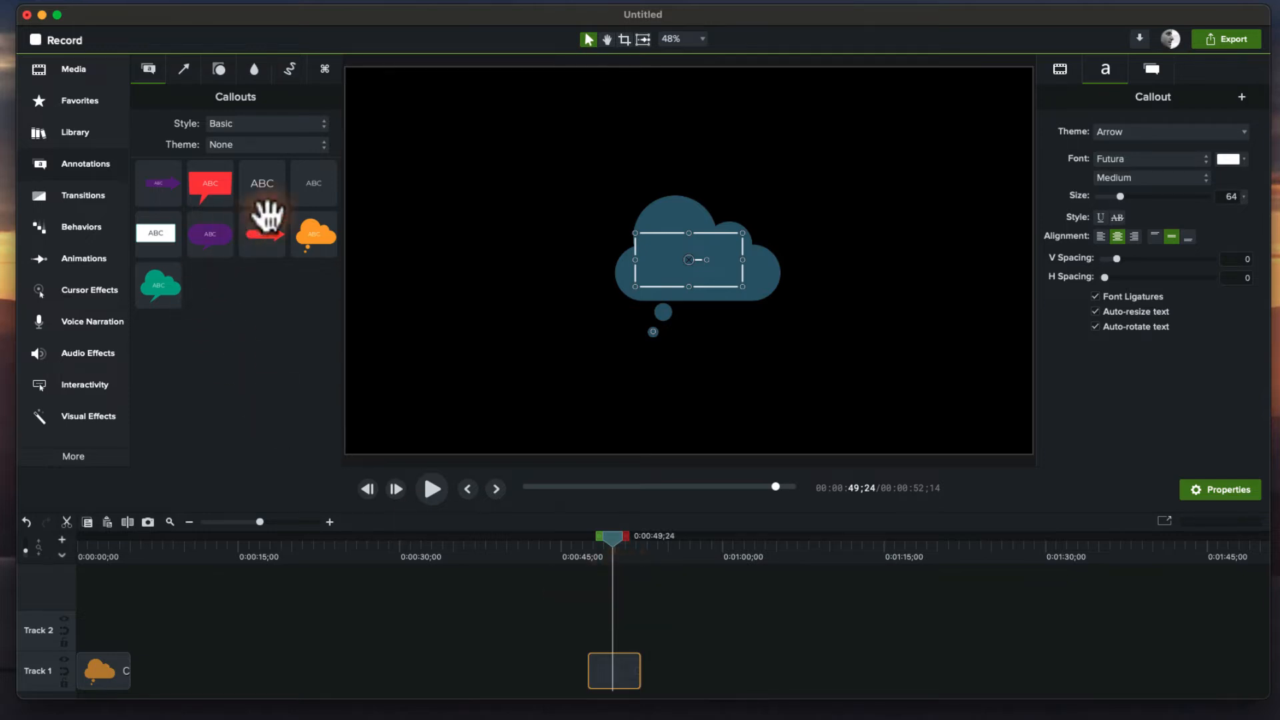
pyautogui.moveTo(311, 189); pyautogui.dragTo(694, 255)
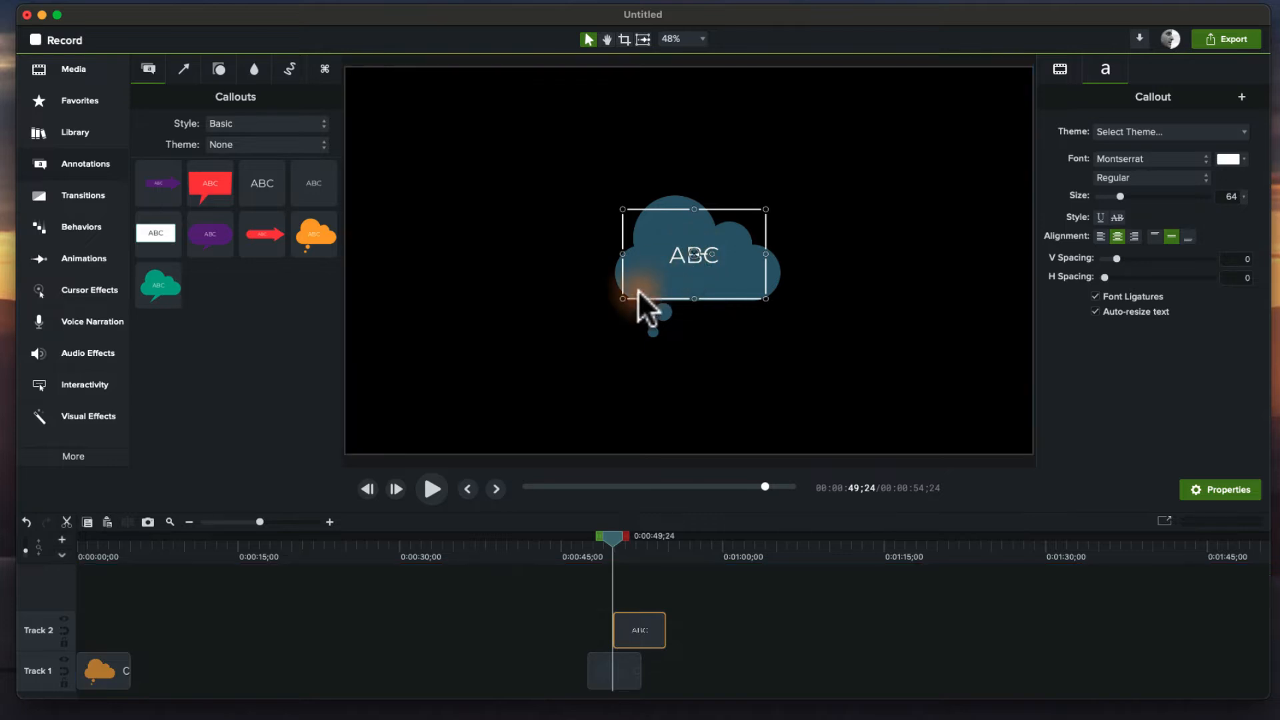
pyautogui.moveTo(623, 298); pyautogui.dragTo(631, 295)
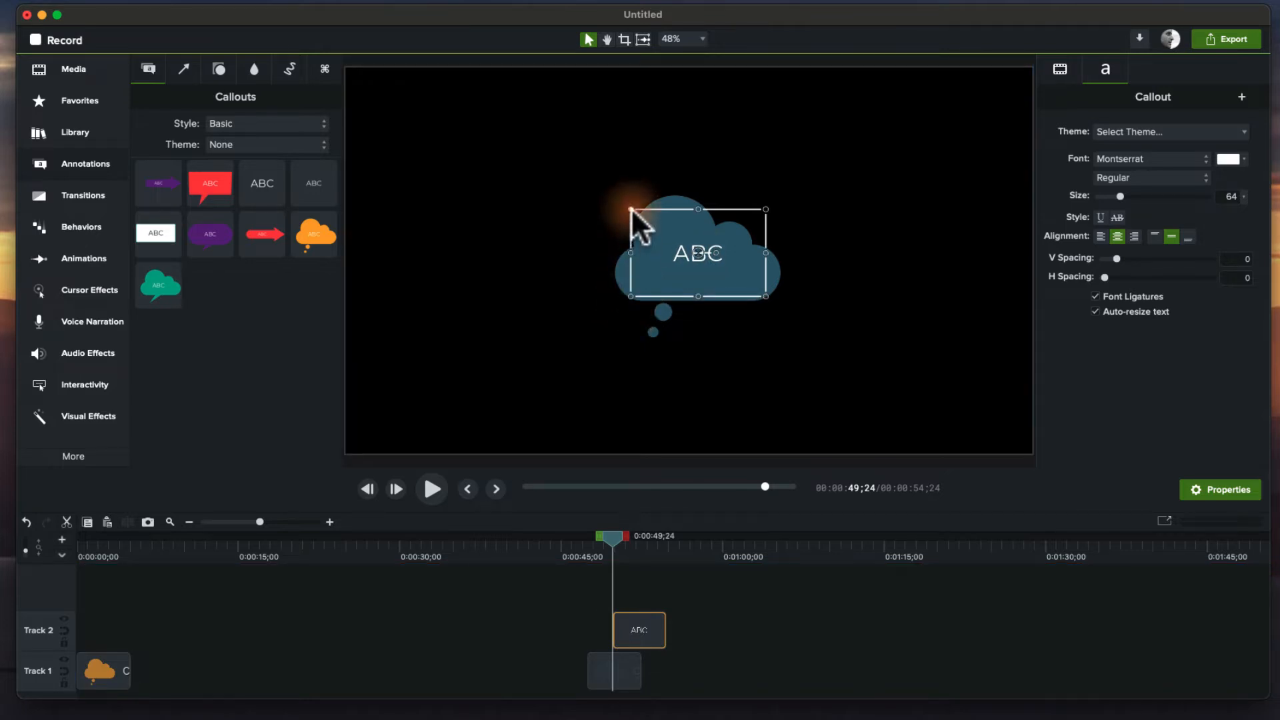
pyautogui.moveTo(631, 208); pyautogui.dragTo(640, 223)
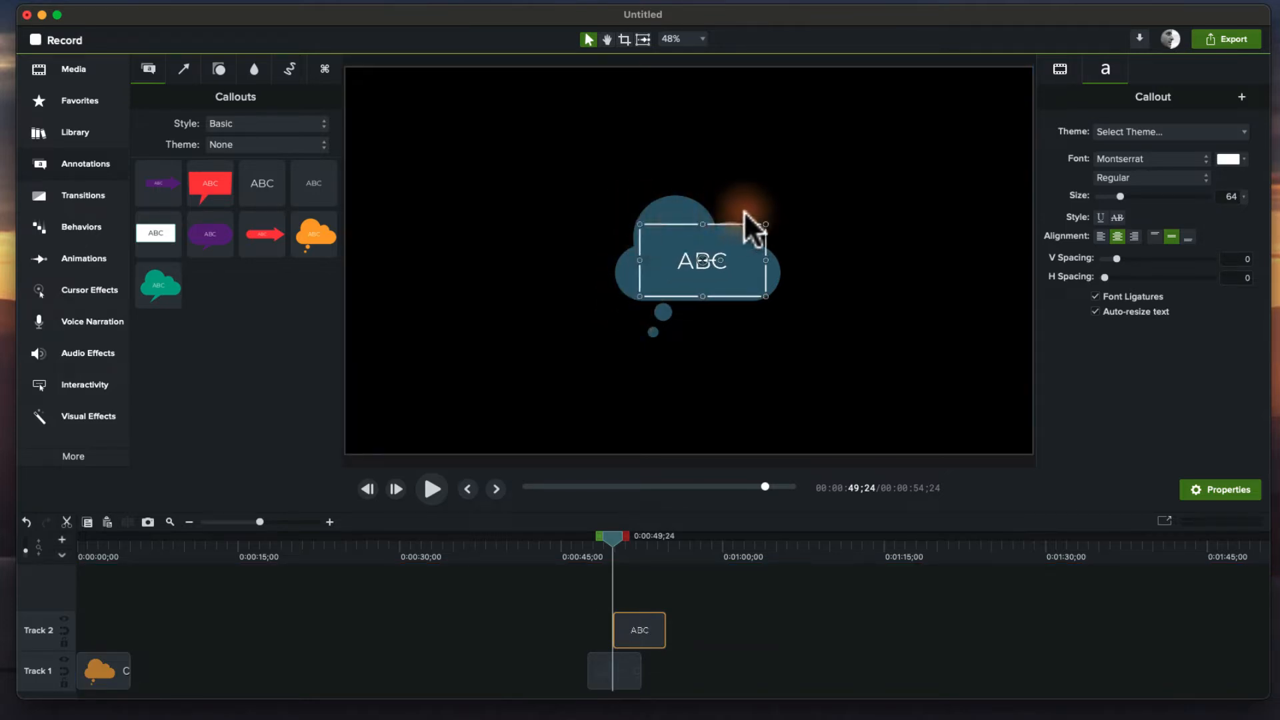
pyautogui.moveTo(768, 225); pyautogui.dragTo(797, 255)
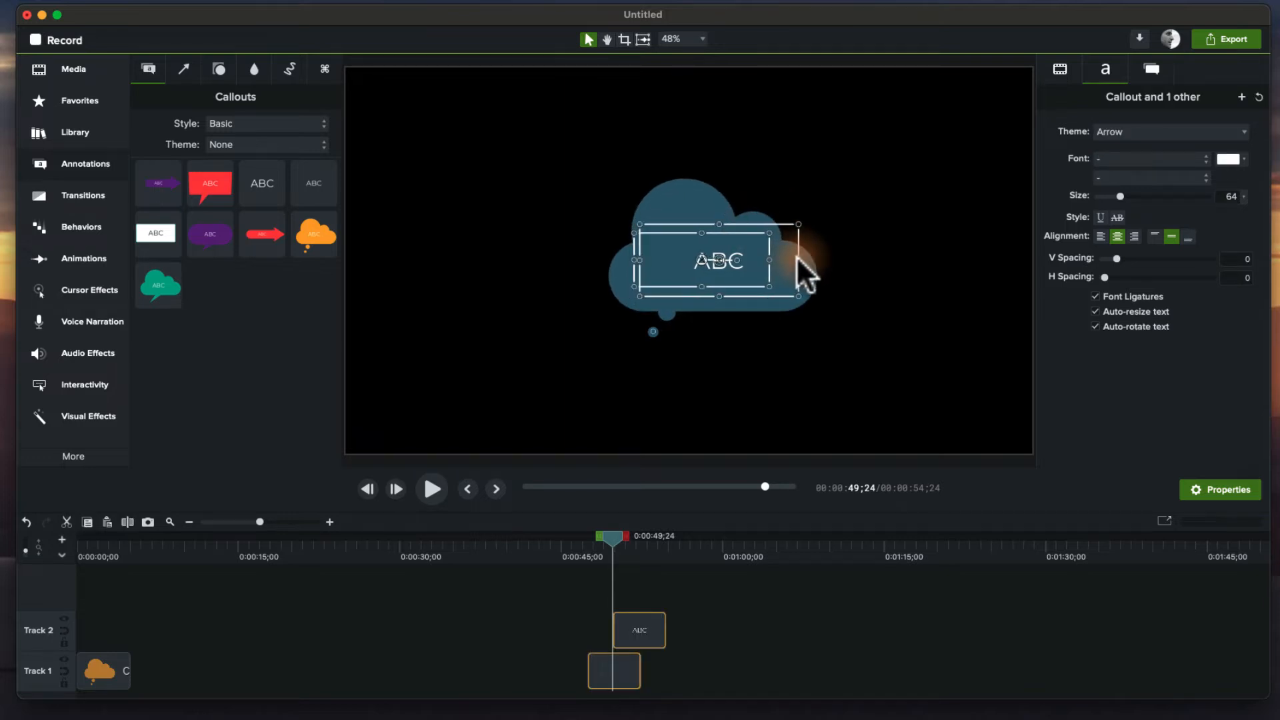
# Align the text callout's clip start with the cloud clip and narrow the text box slightly.
pyautogui.click(754, 262)
pyautogui.moveTo(631, 631); pyautogui.dragTo(611, 630)
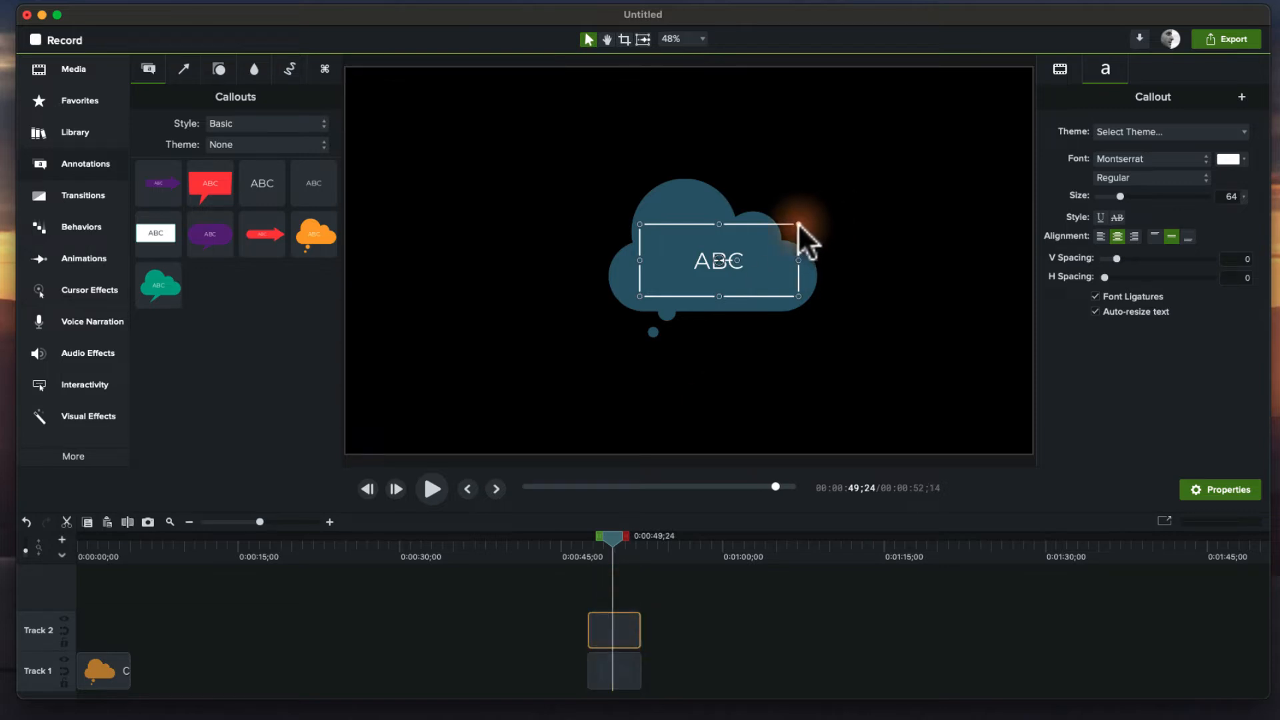
pyautogui.moveTo(798, 224); pyautogui.dragTo(774, 229)
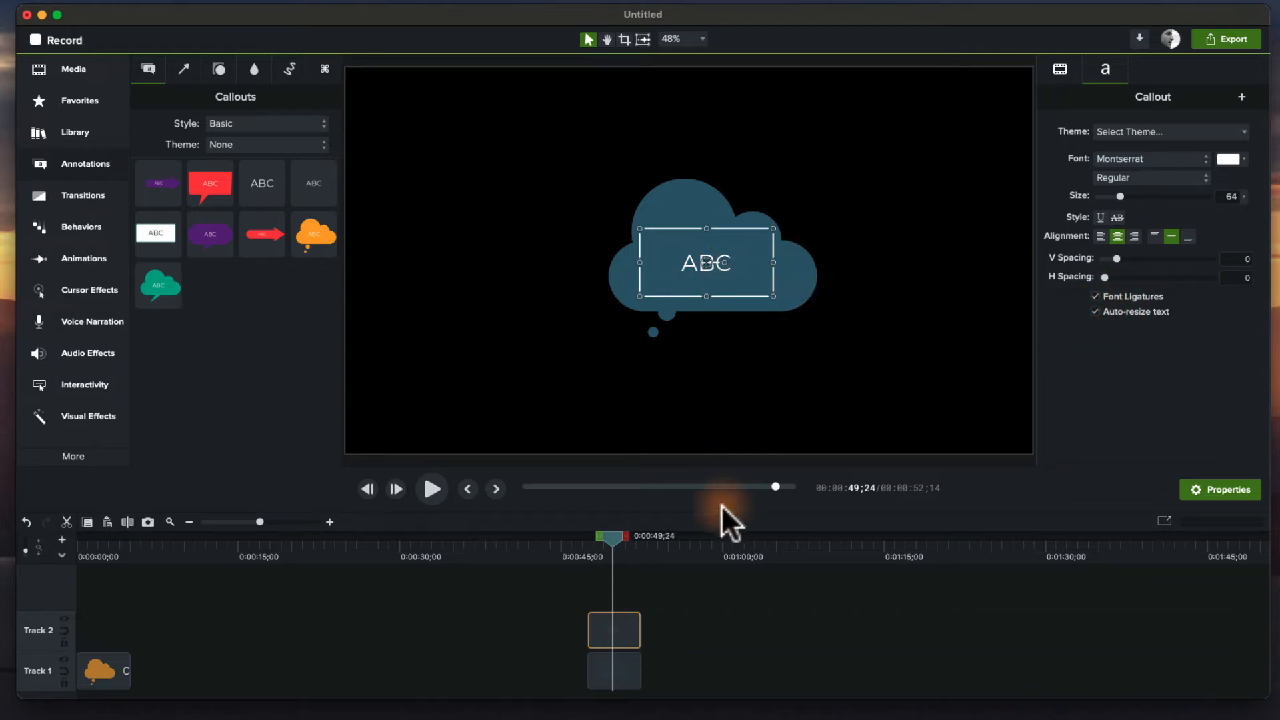
# Select both callout clips on the timeline and group them.
pyautogui.click(617, 667)
pyautogui.click(627, 642)
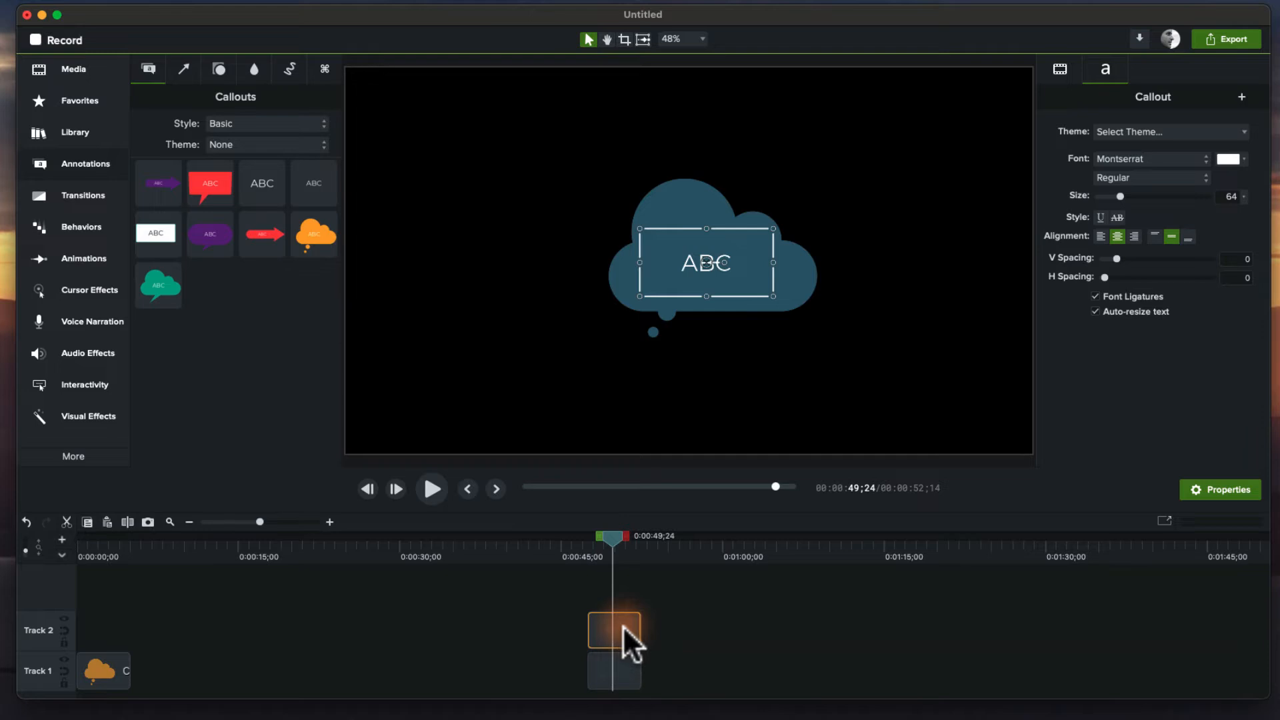
pyautogui.keyDown('shift'); pyautogui.click(625, 668); pyautogui.keyUp('shift')
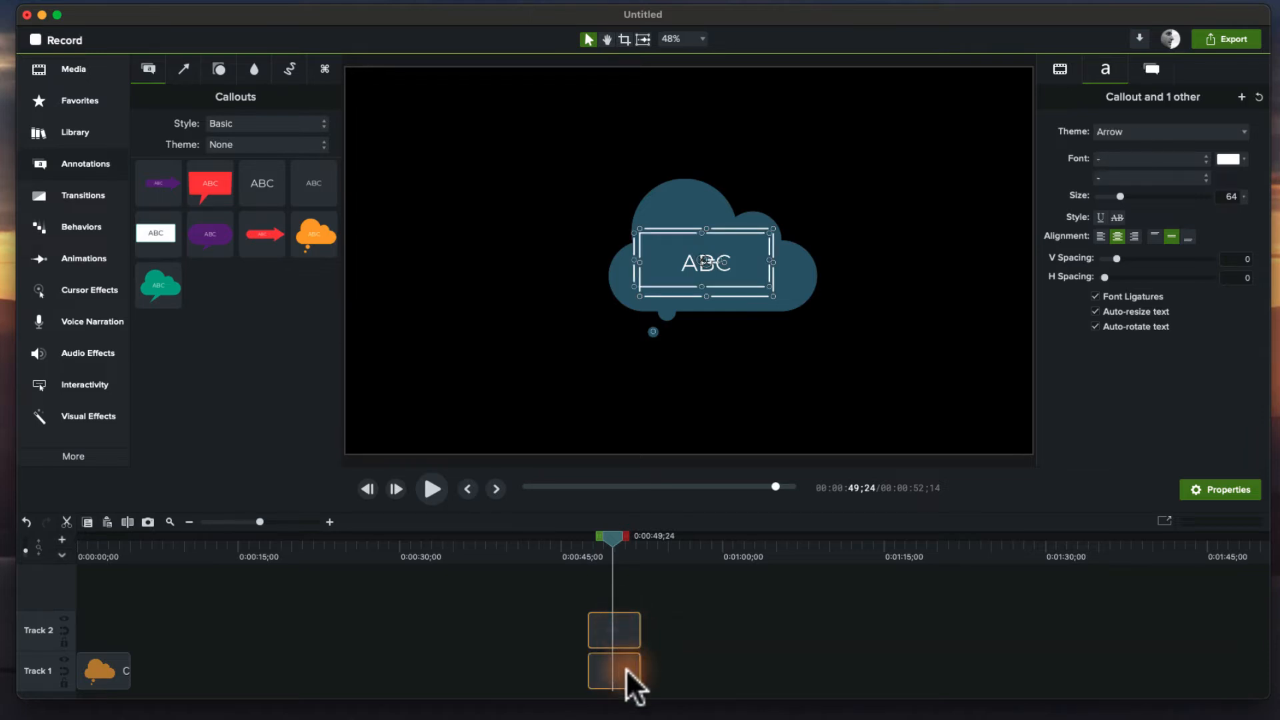
pyautogui.press('super+g')
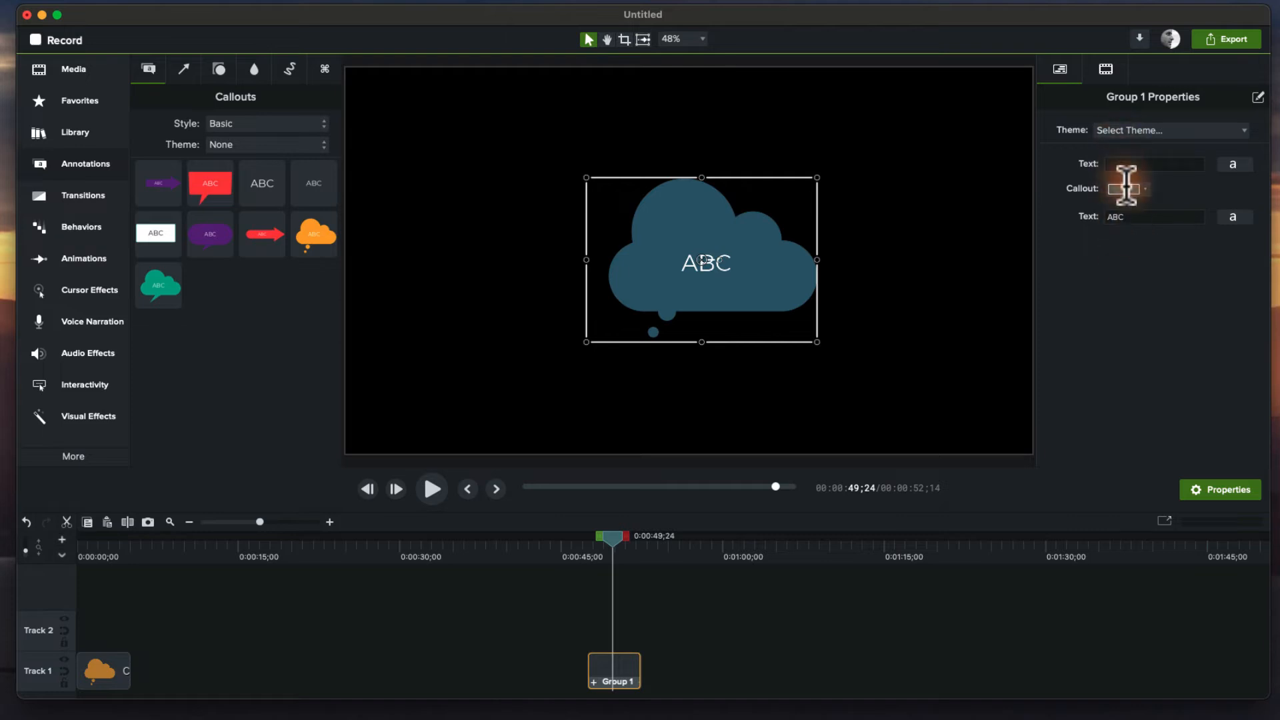
# Open the group's Quick Property Editor and rename the first Text property to "originally part of the callout".
pyautogui.click(1258, 98)
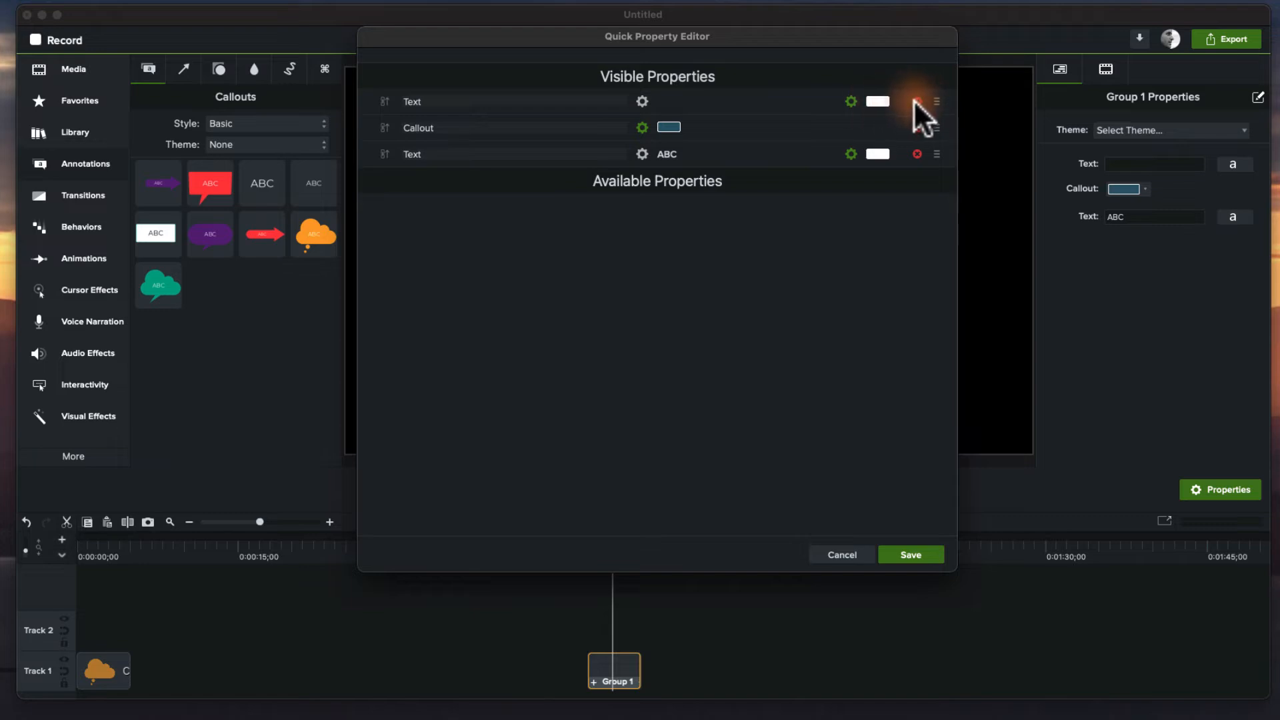
pyautogui.doubleClick(453, 101)
pyautogui.write('origi')
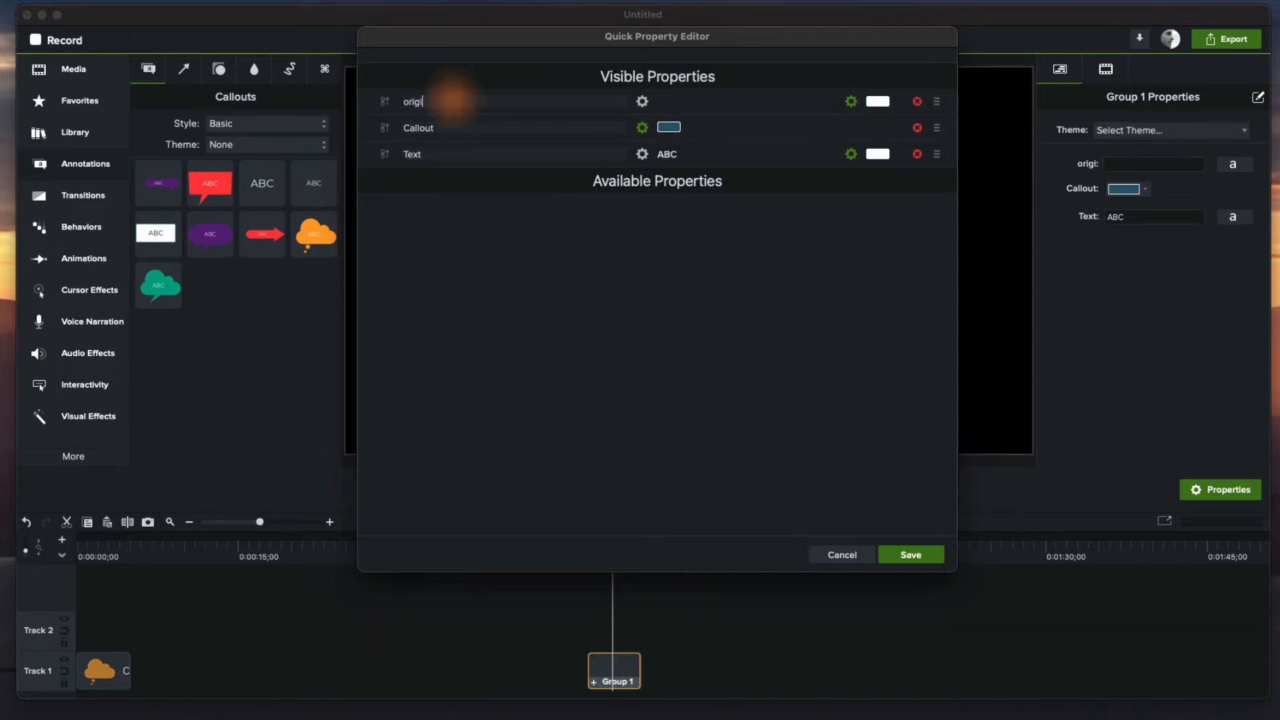
pyautogui.write('nally part of the callout')
pyautogui.press('Tab')
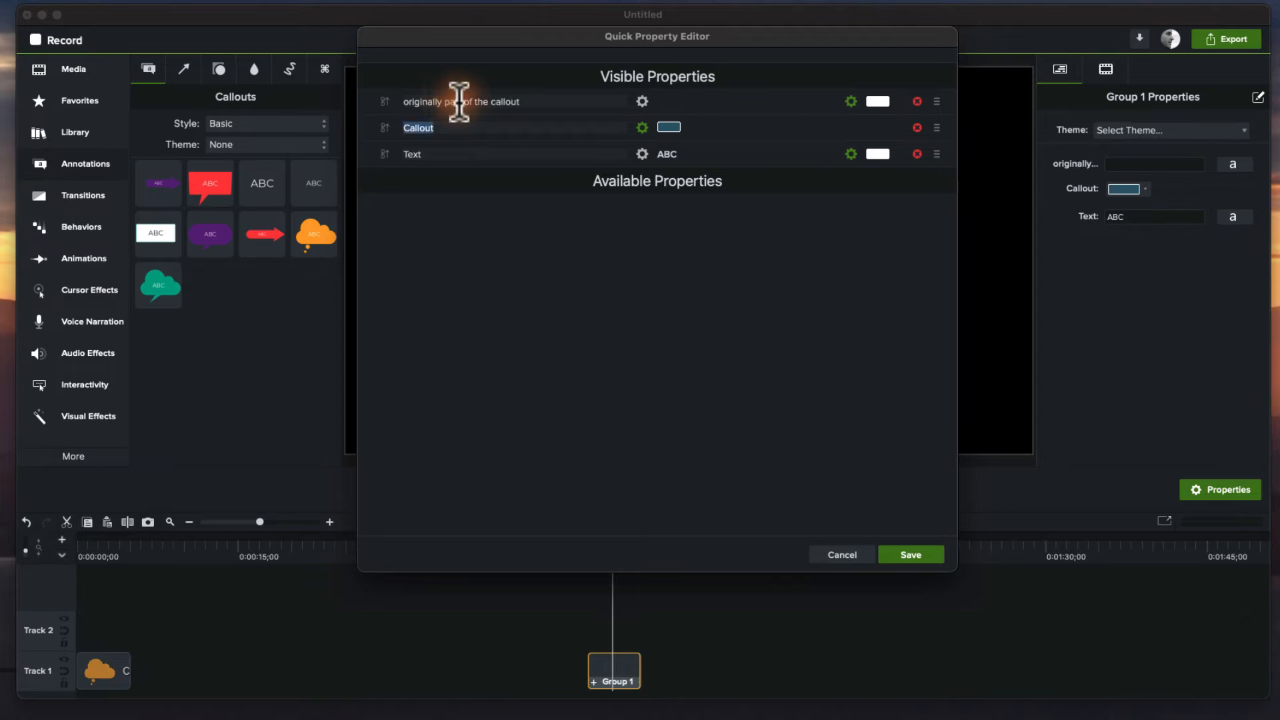
# Remove the renamed property from Visible Properties and link the remaining Text colour to the theme's Foreground colour.
pyautogui.click(917, 101)
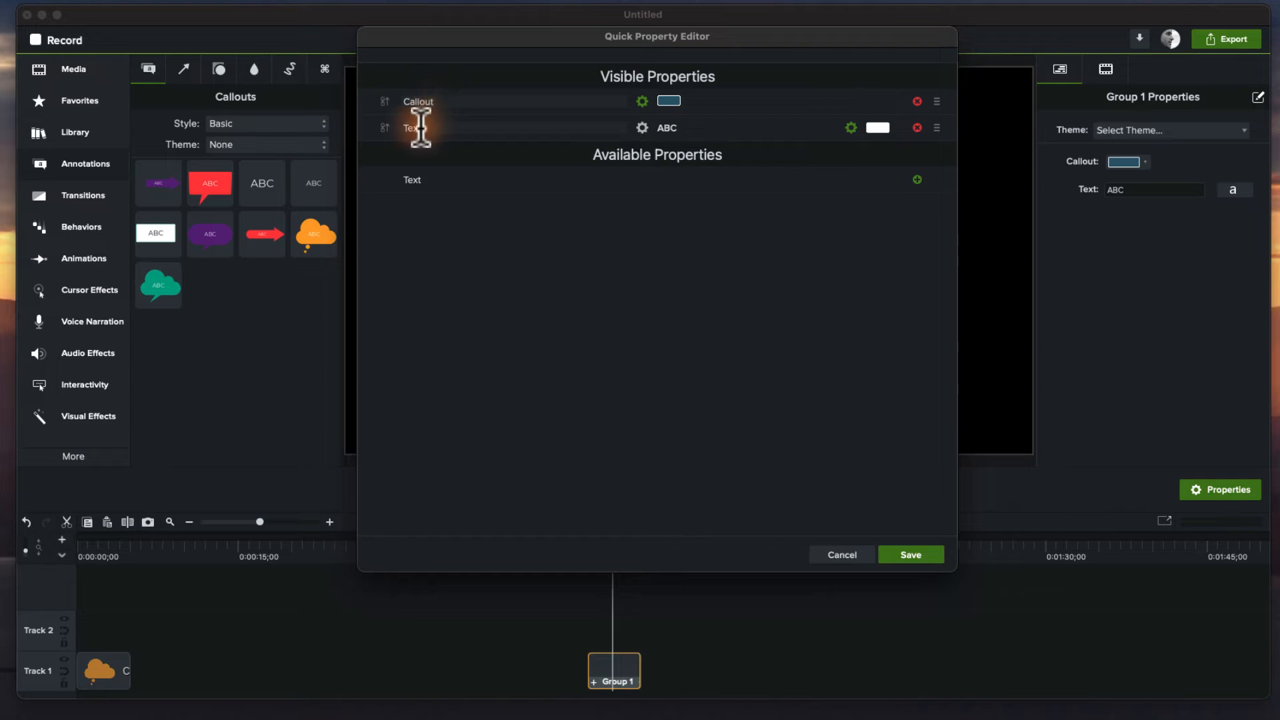
pyautogui.moveTo(584, 39); pyautogui.dragTo(624, 187)
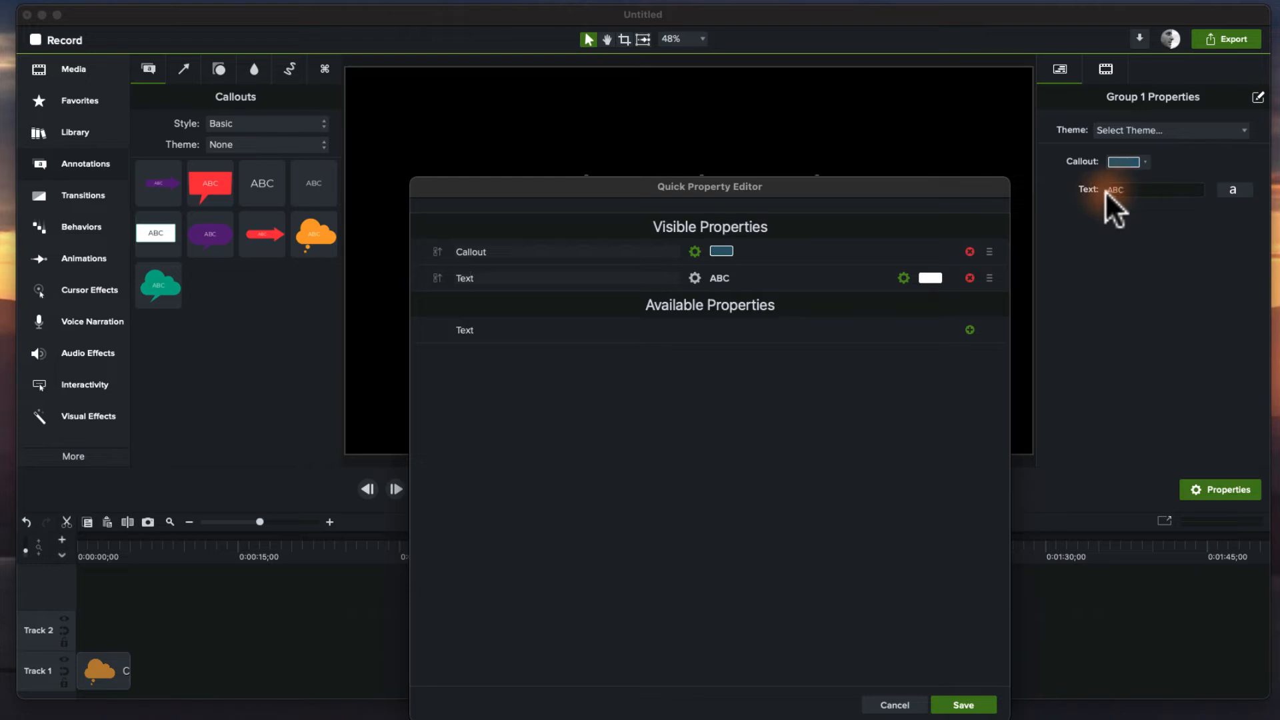
pyautogui.click(904, 278)
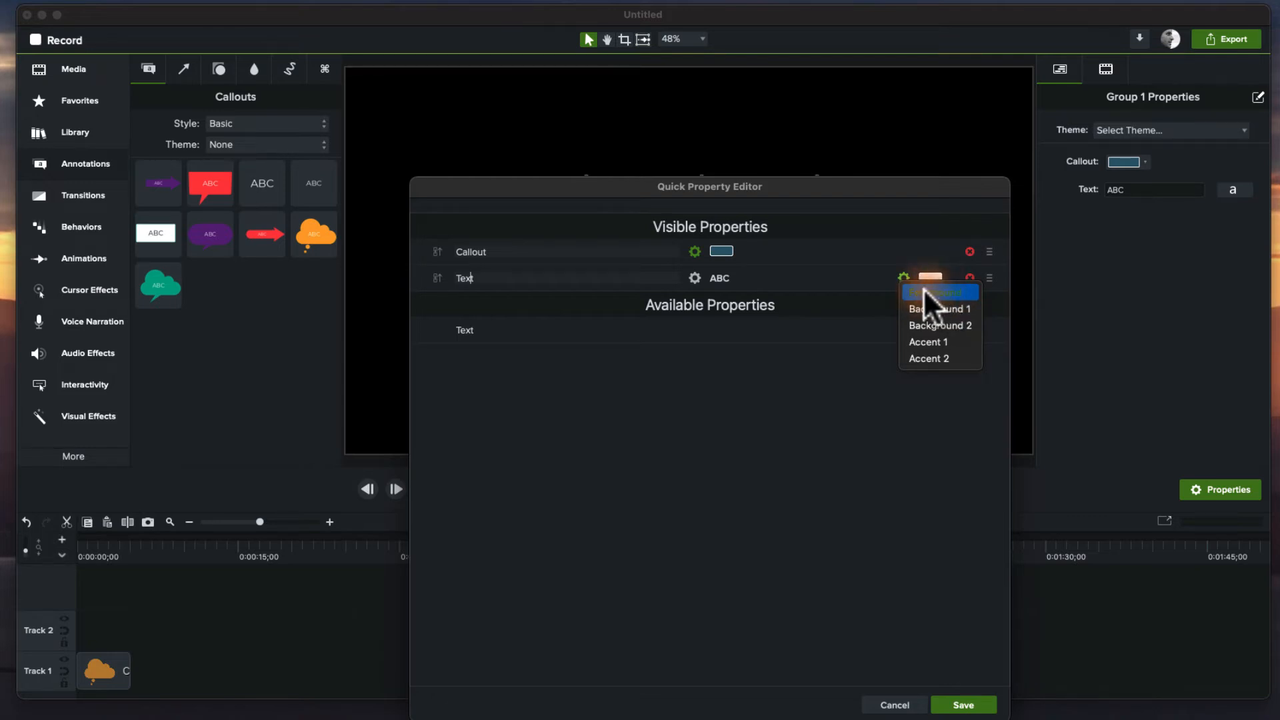
pyautogui.click(926, 292)
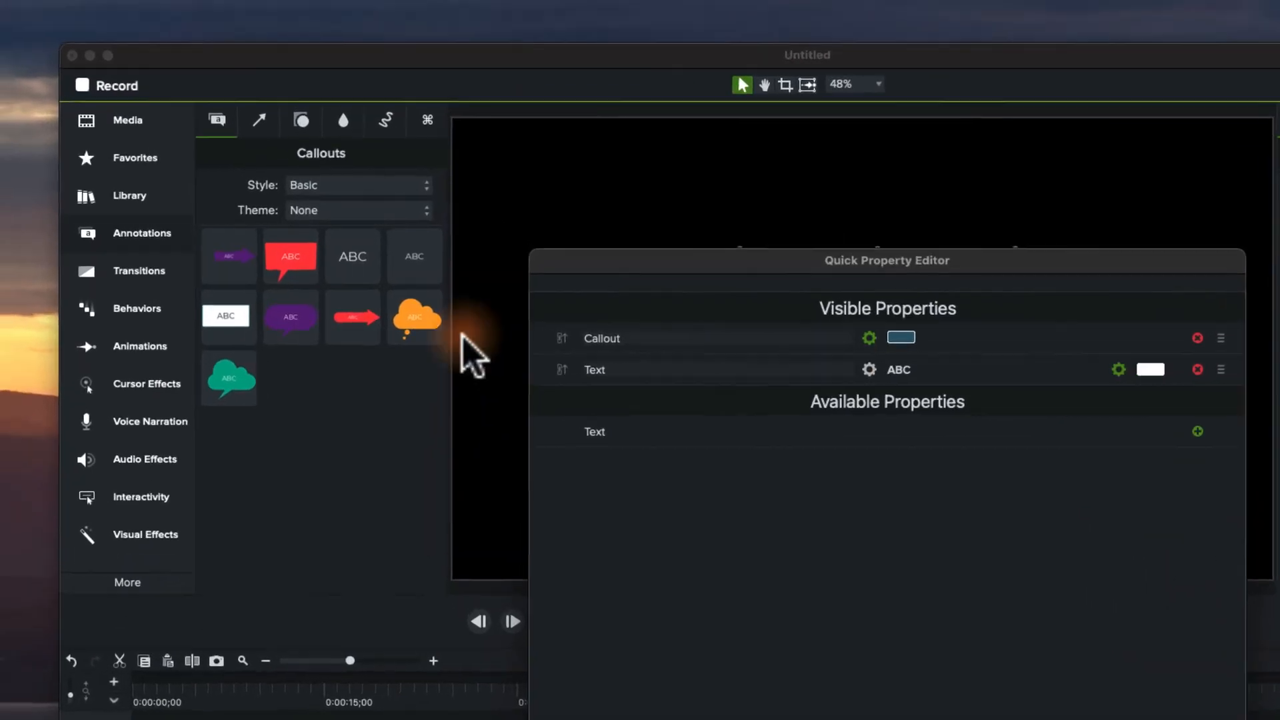
# Open the Theme Manager.
pyautogui.click(94, 11)
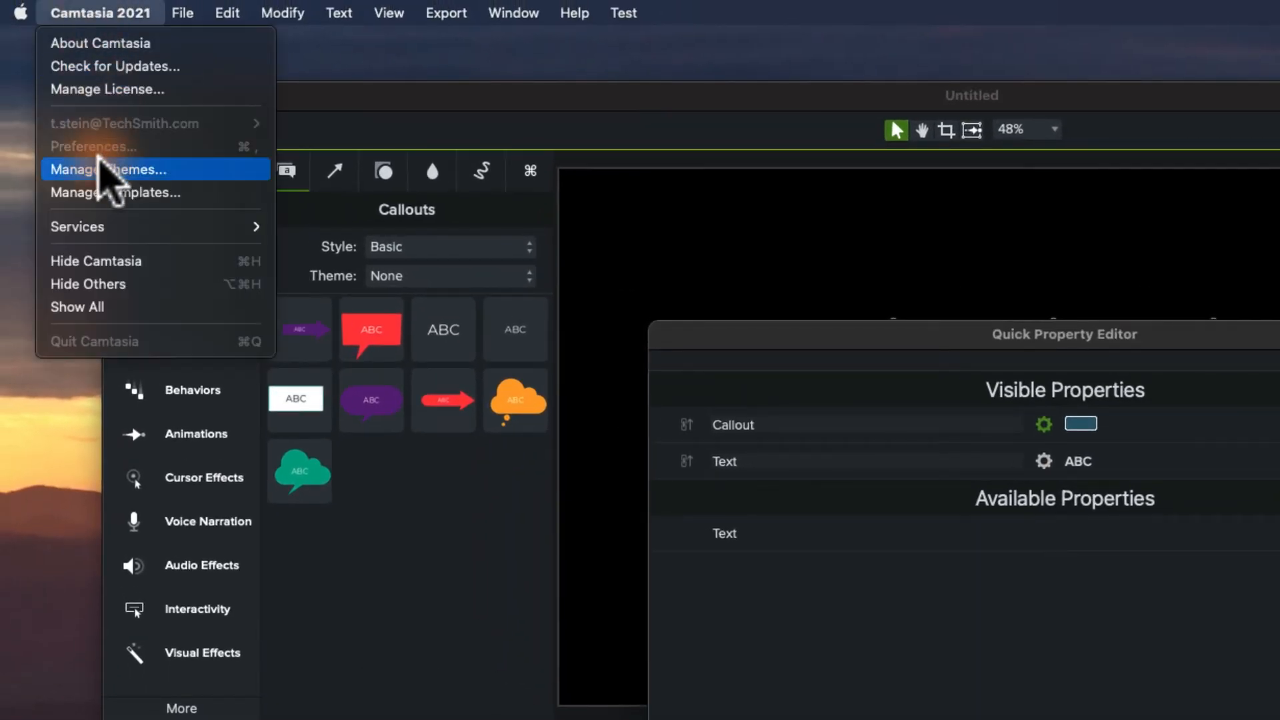
pyautogui.click(107, 171)
pyautogui.moveTo(657, 190); pyautogui.dragTo(222, 26)
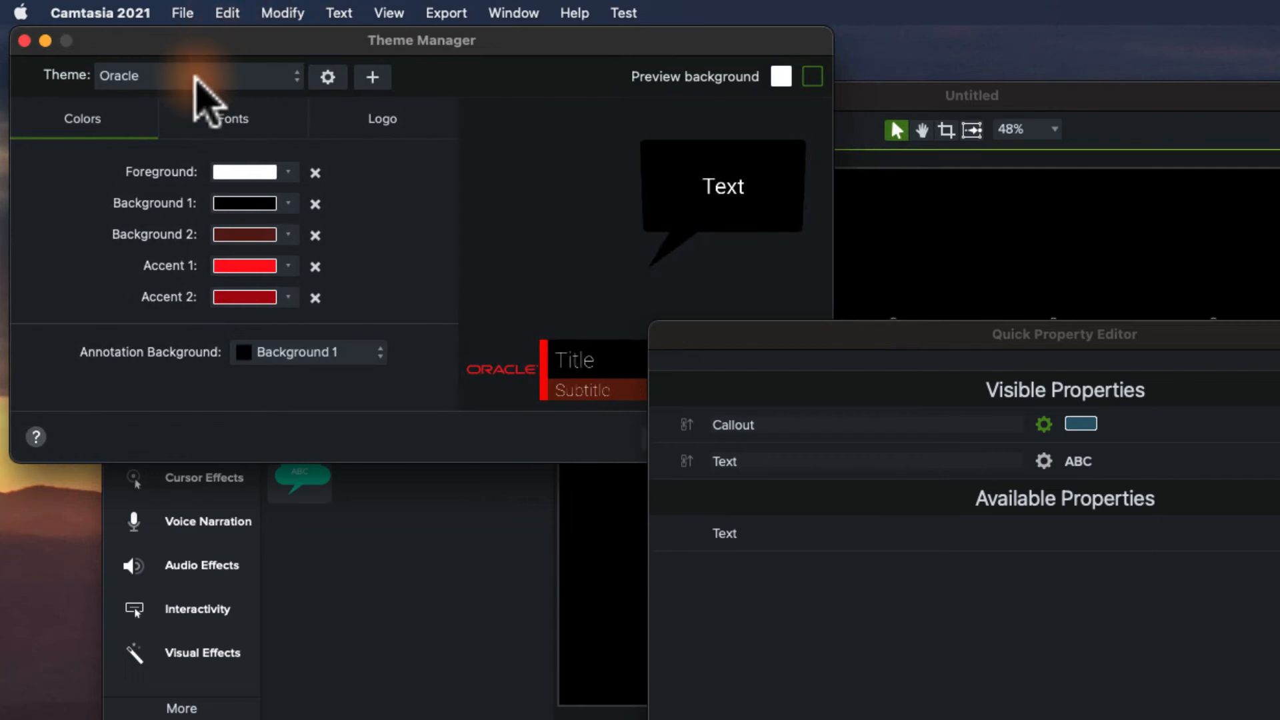
pyautogui.click(1278, 714)
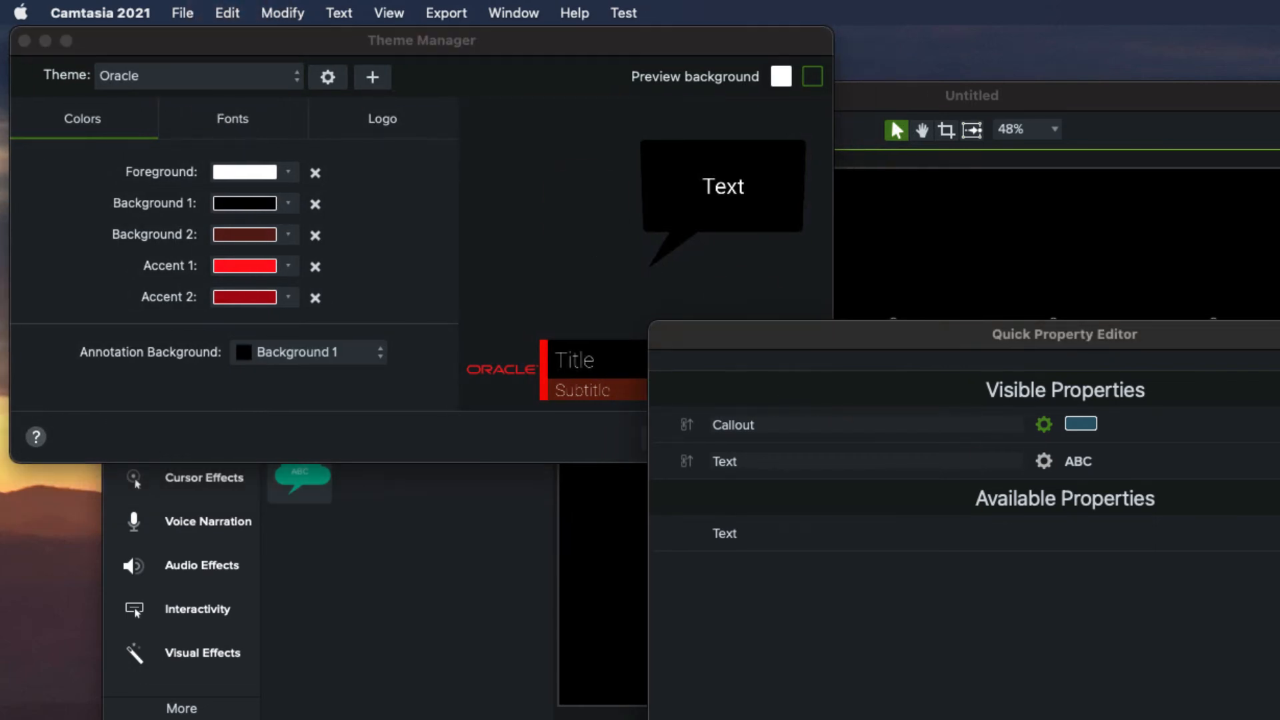
pyautogui.click(1277, 714)
pyautogui.click(1277, 713)
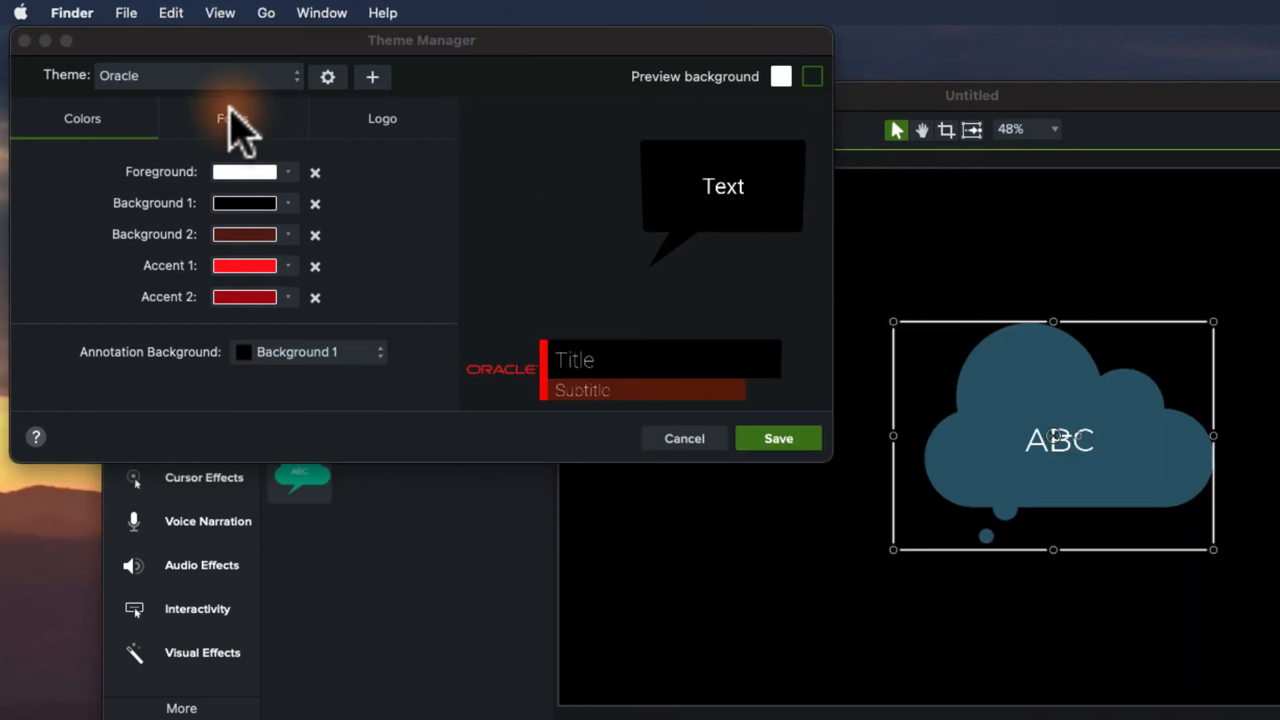
# Preview the Arrow and Ocean Sun themes in the Theme Manager, then close it without saving.
pyautogui.click(213, 75)
pyautogui.click(382, 144)
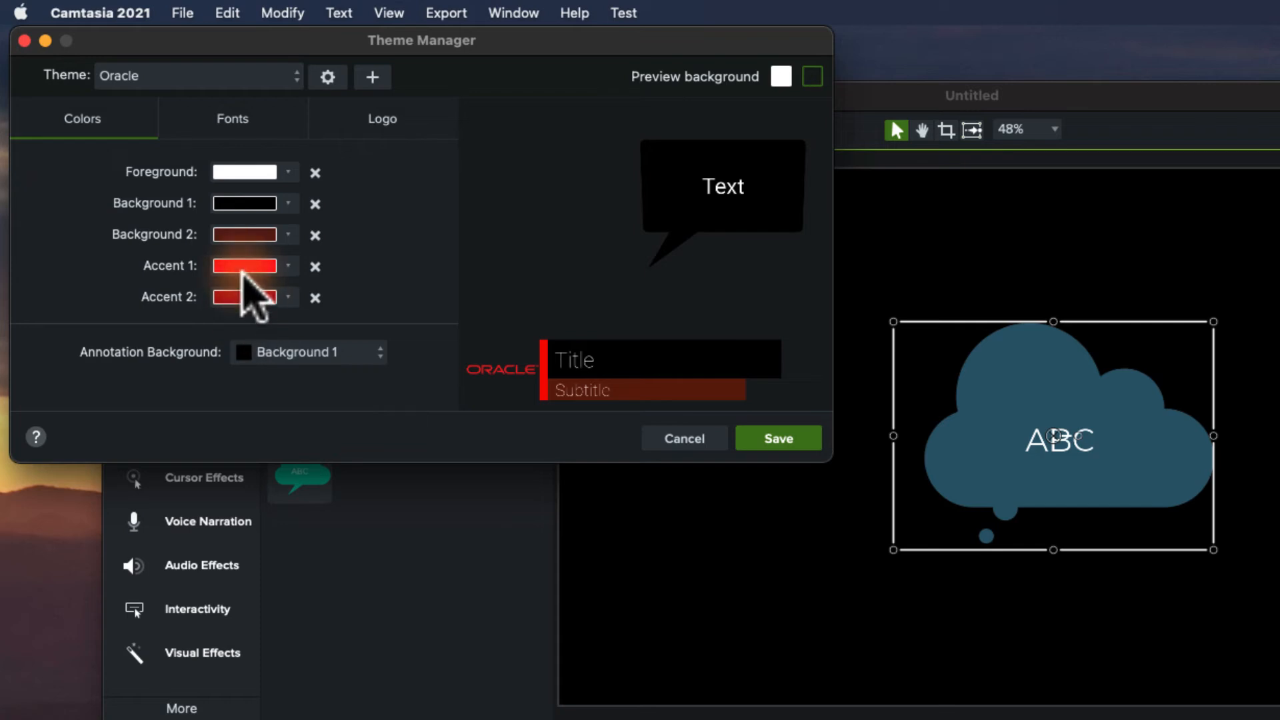
pyautogui.click(286, 77)
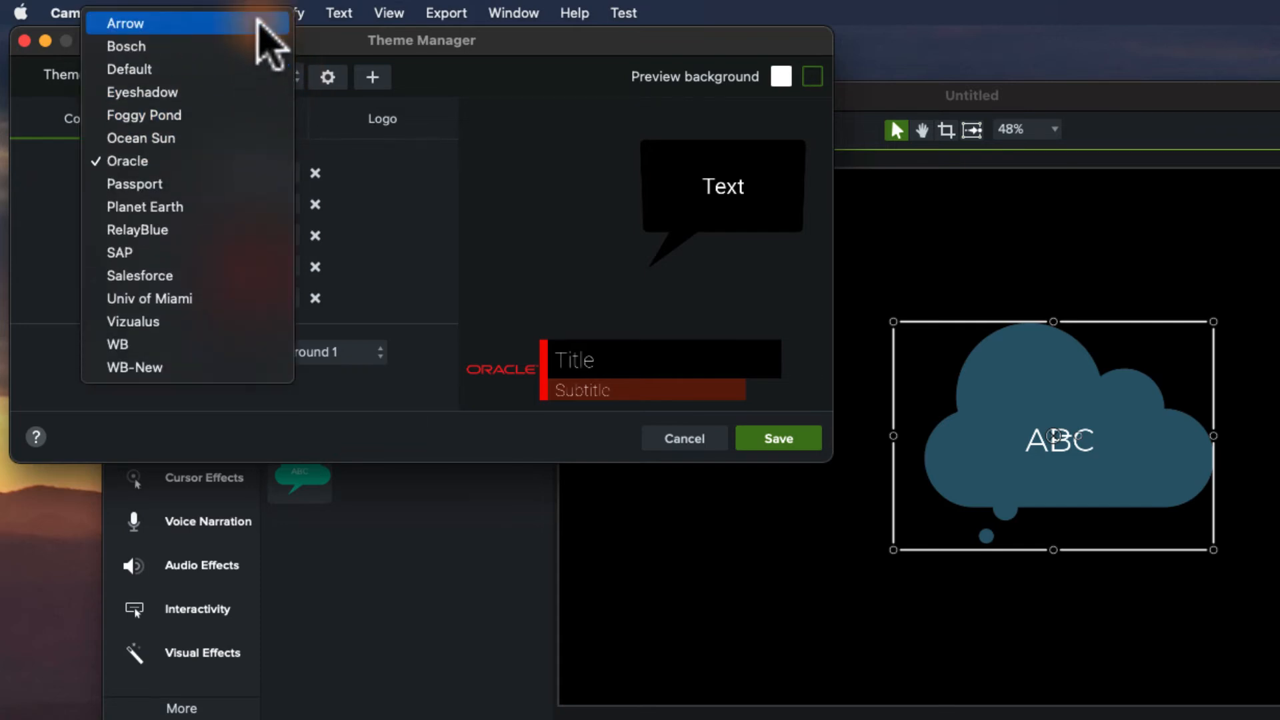
pyautogui.click(223, 24)
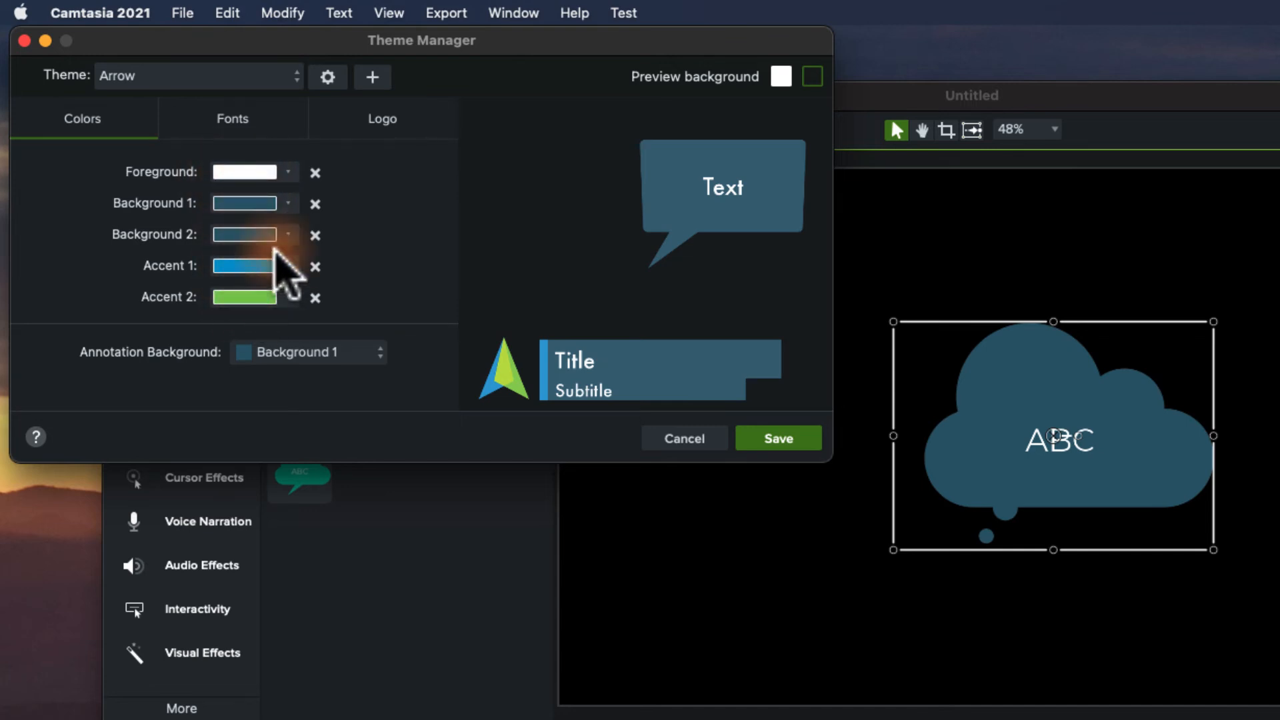
pyautogui.click(270, 78)
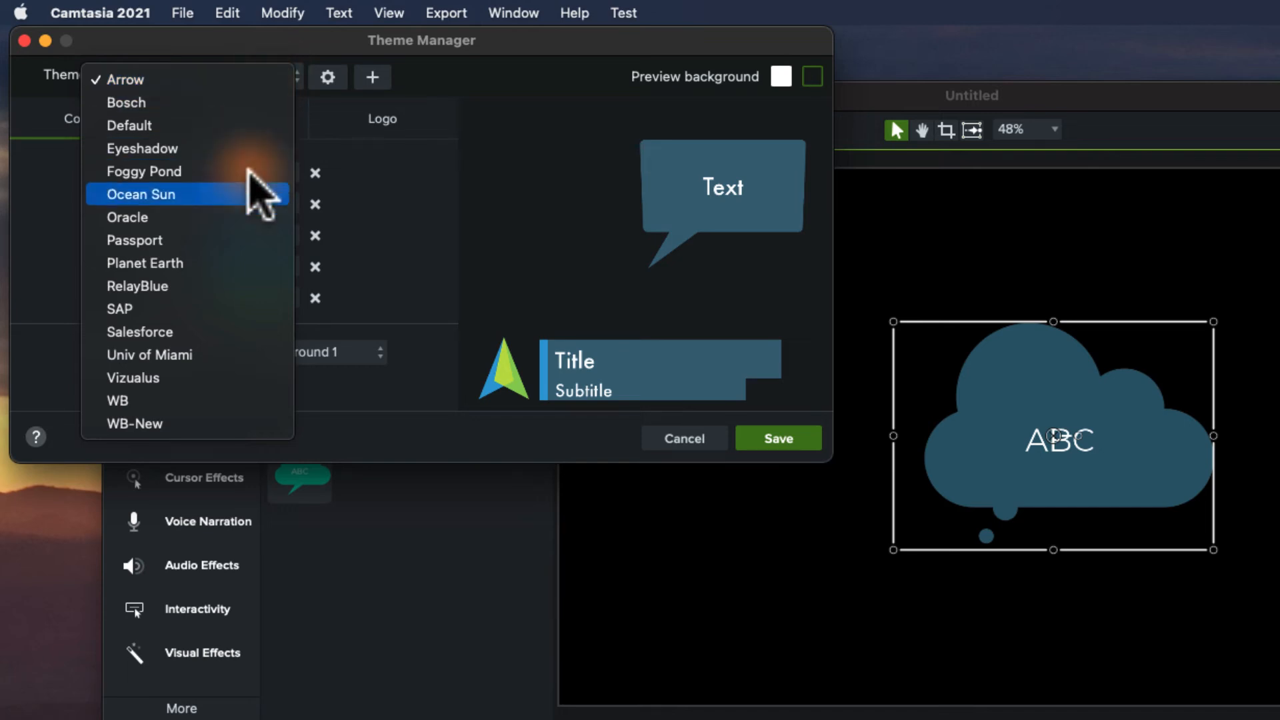
pyautogui.click(214, 194)
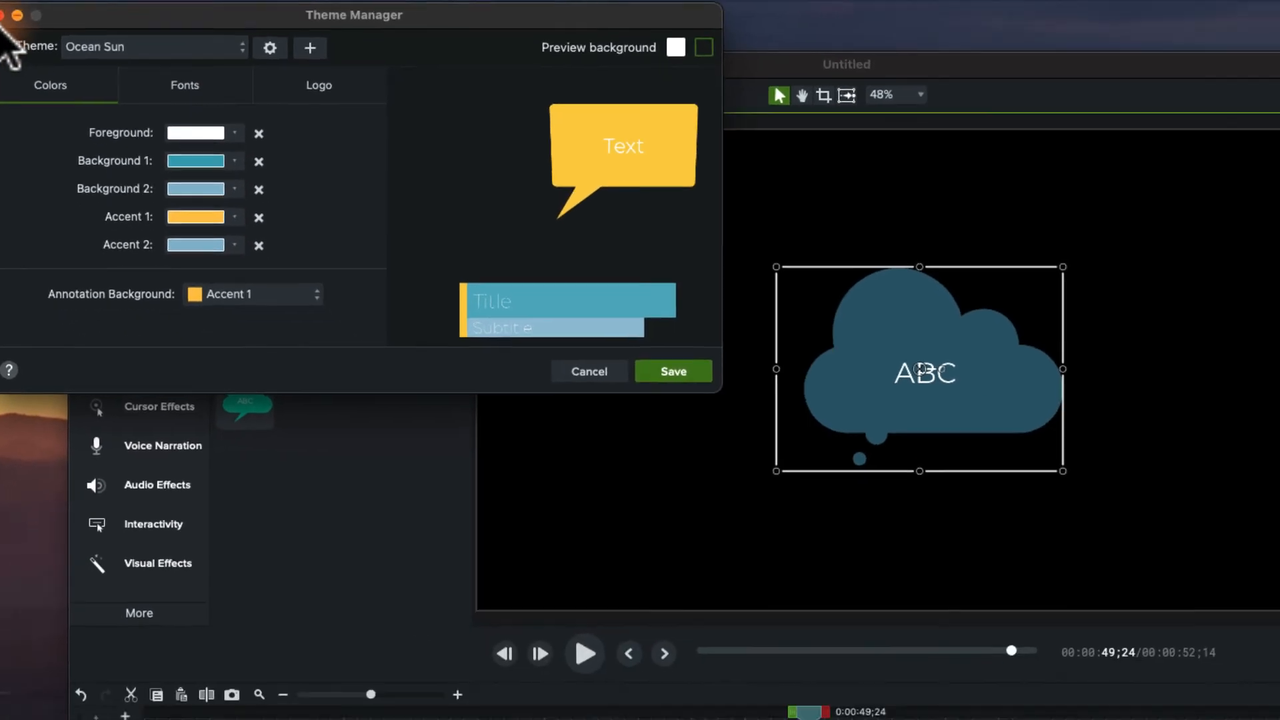
pyautogui.click(24, 40)
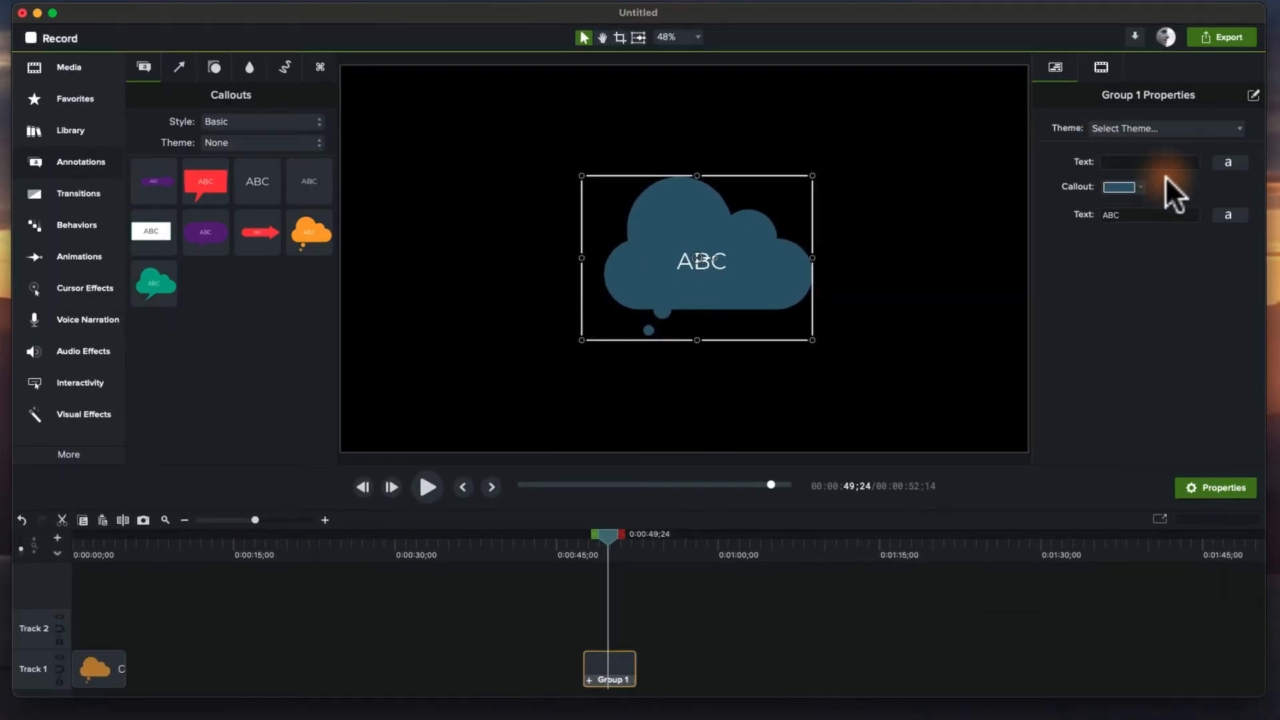
# Reopen the Quick Property Editor, remove the extra Text property, and link the Callout colour to the theme's Background 1.
pyautogui.click(1254, 97)
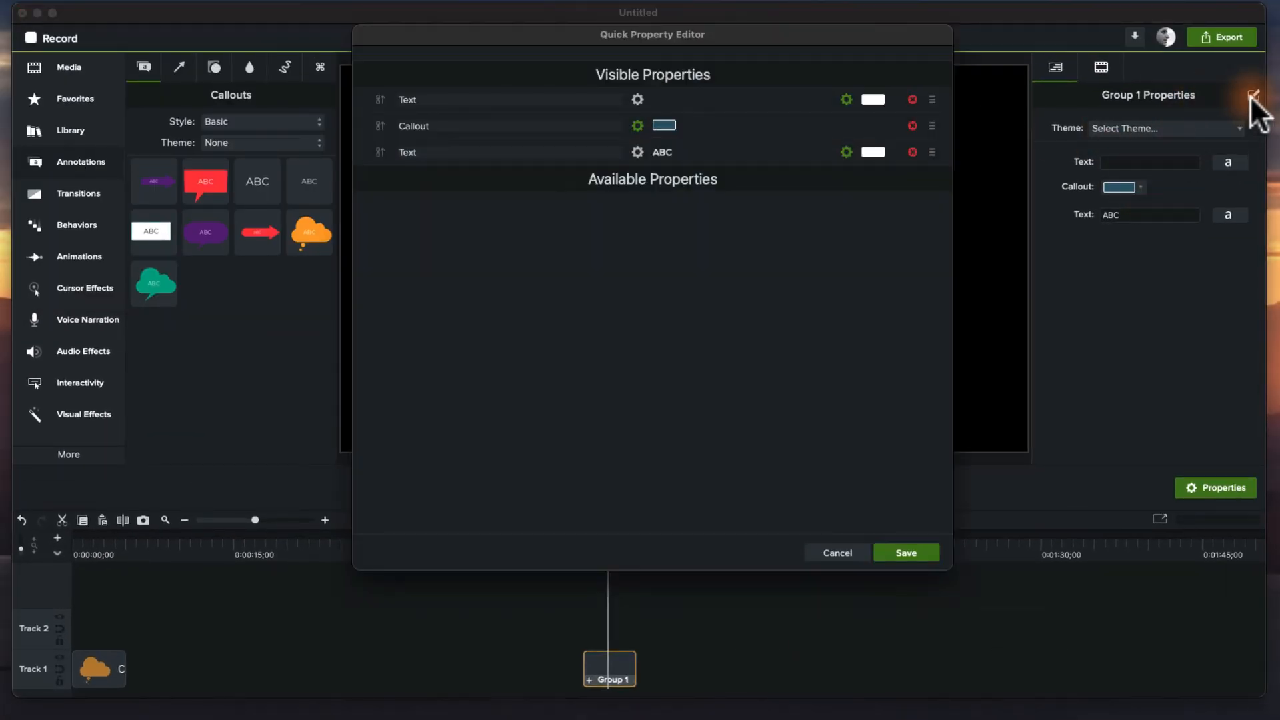
pyautogui.click(912, 100)
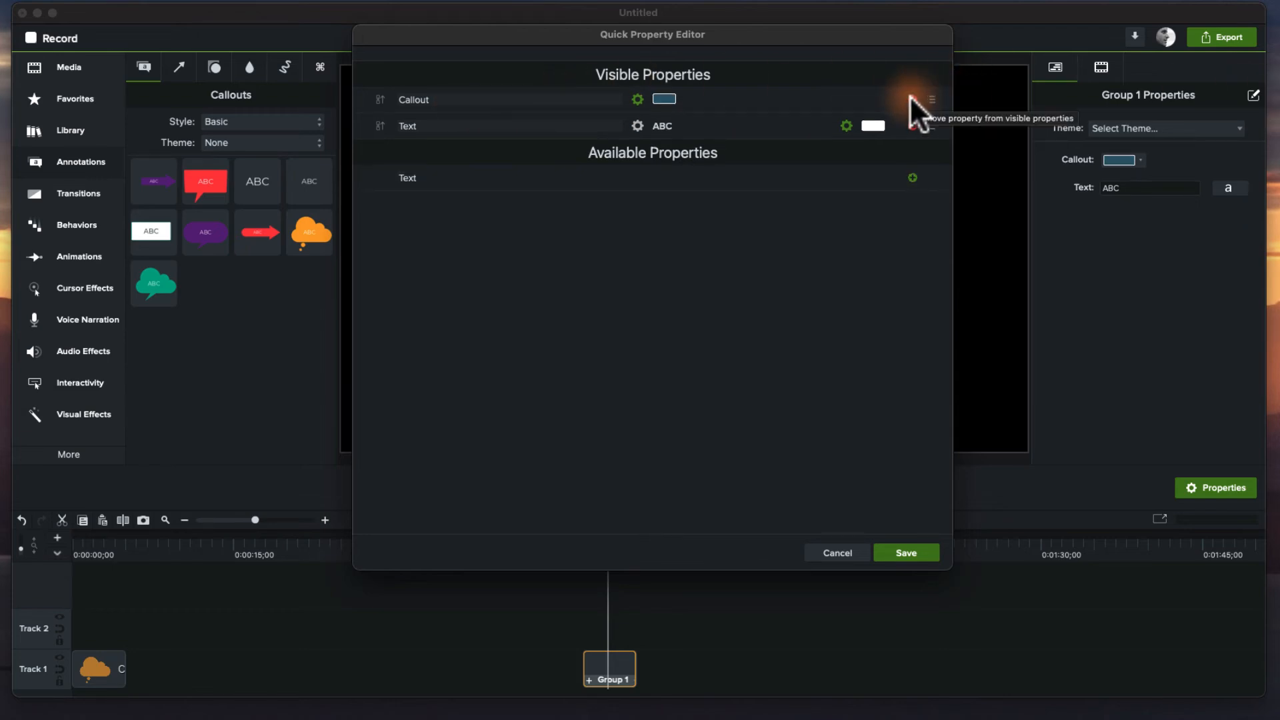
pyautogui.click(637, 98)
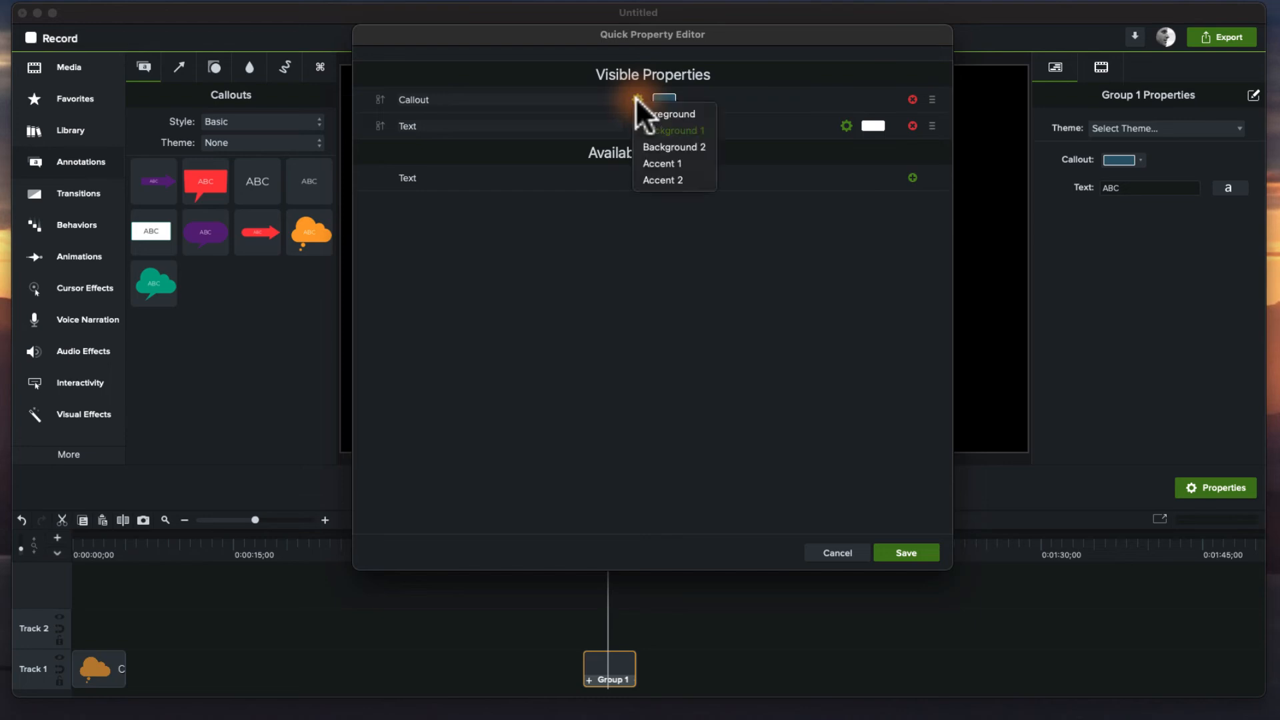
pyautogui.click(663, 131)
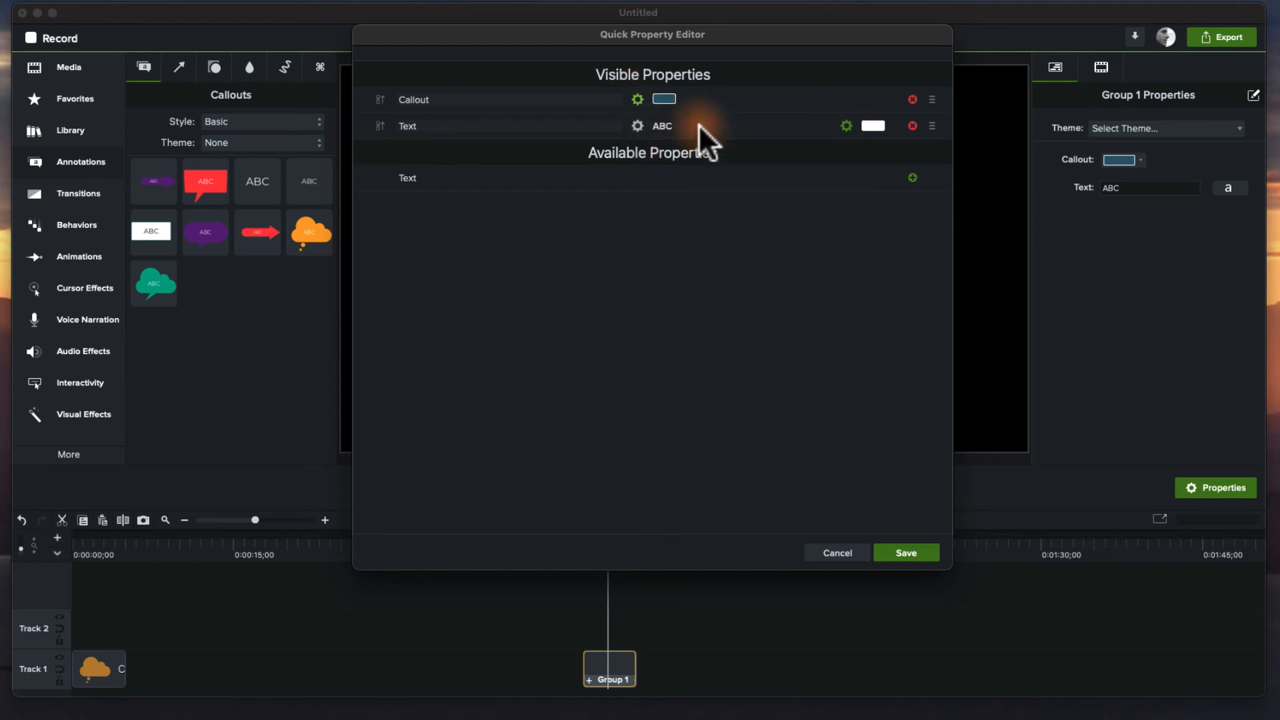
# Re-link the remaining Text colour property to the theme's Accent 1 colour.
pyautogui.click(847, 124)
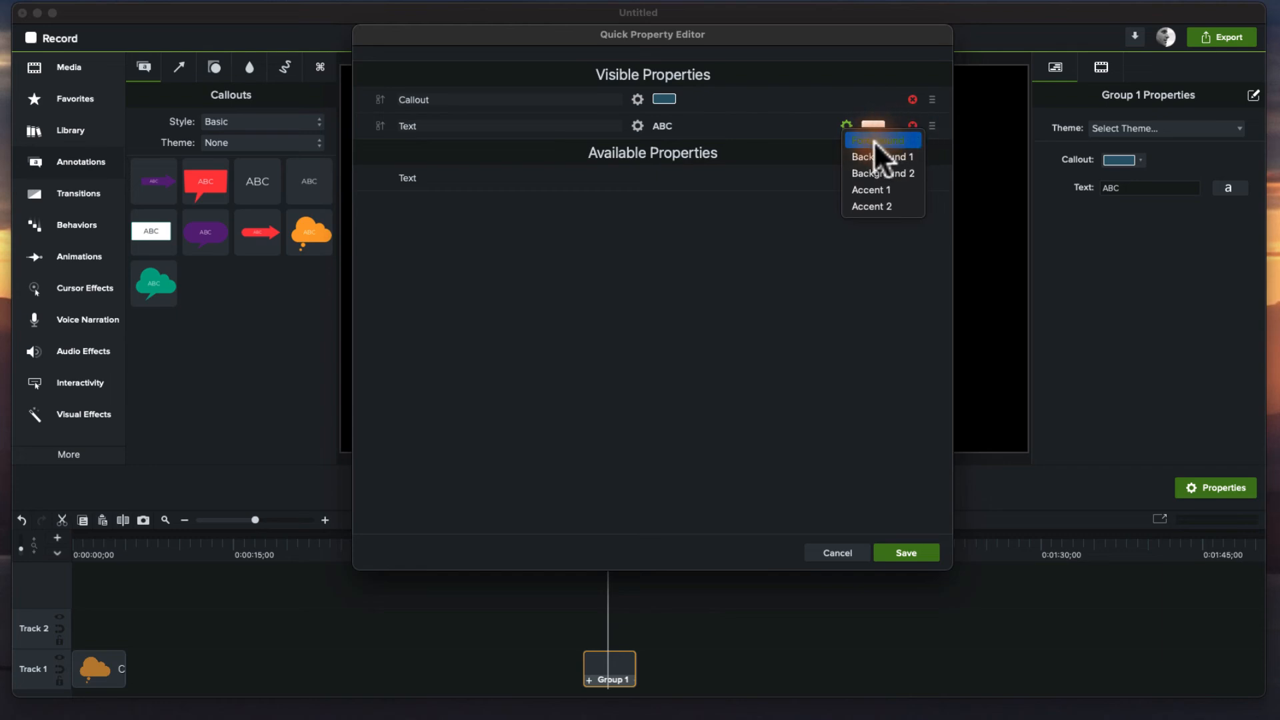
pyautogui.click(875, 141)
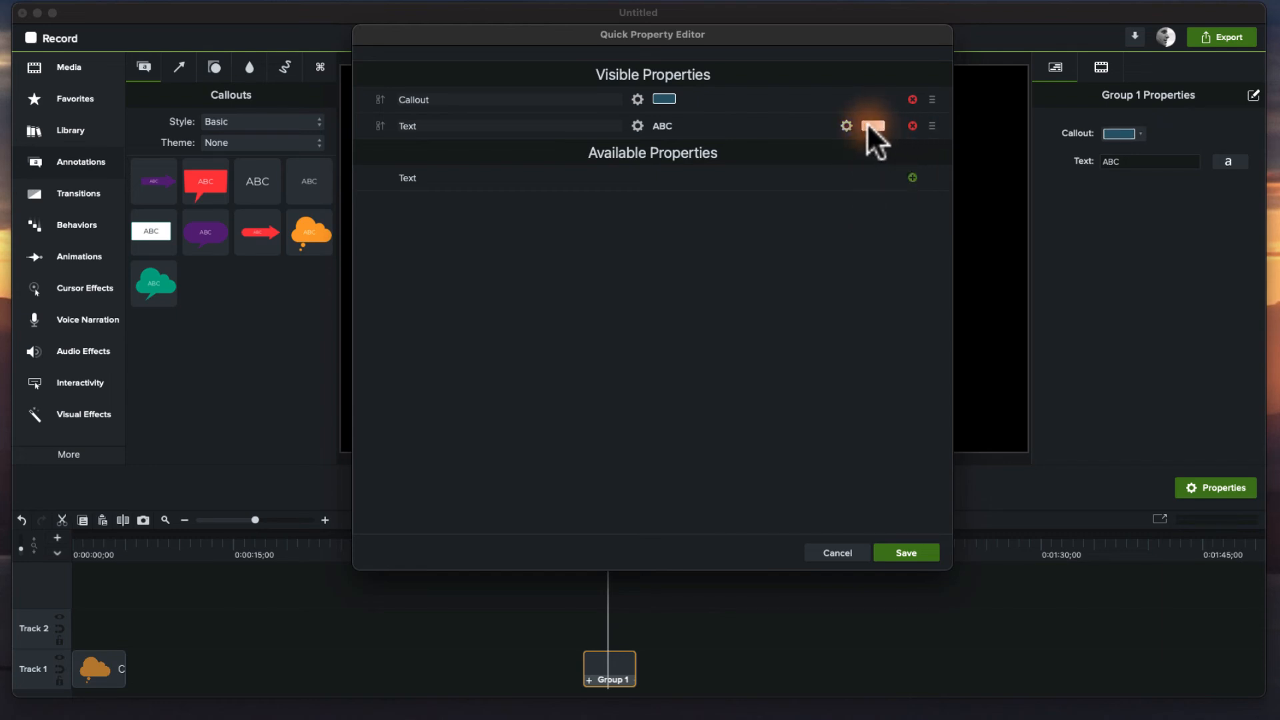
pyautogui.click(848, 126)
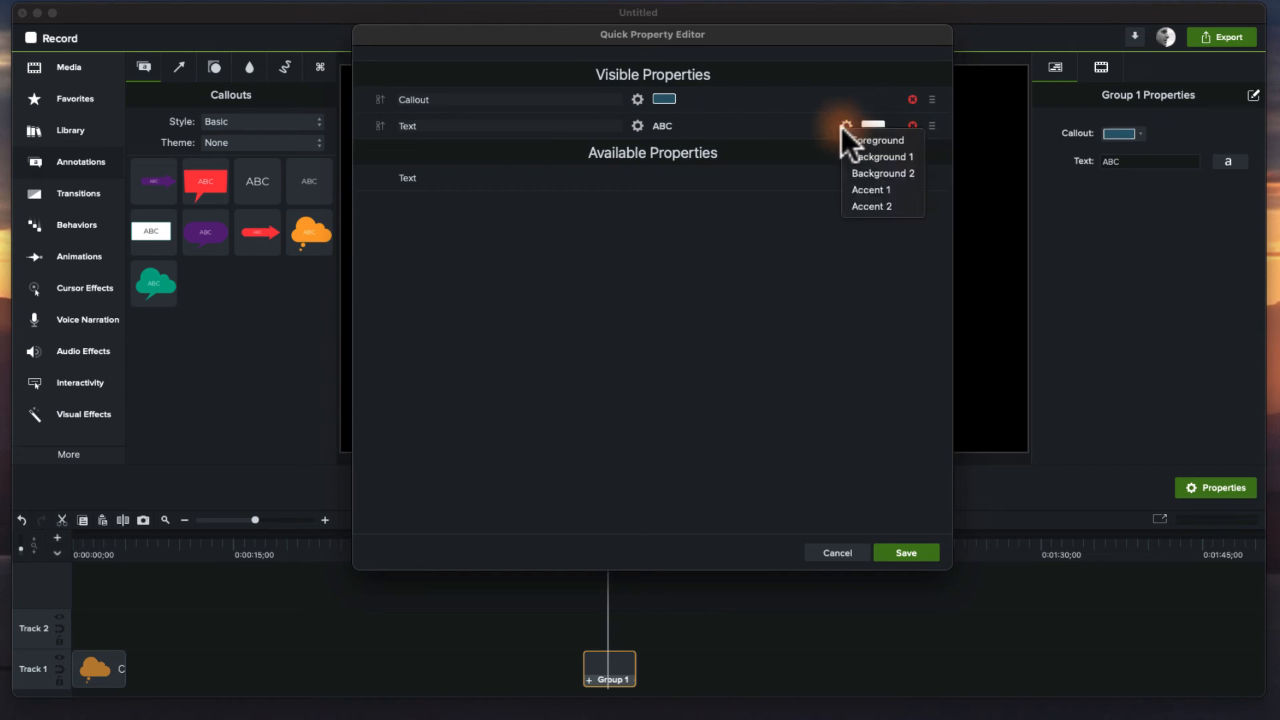
pyautogui.click(854, 186)
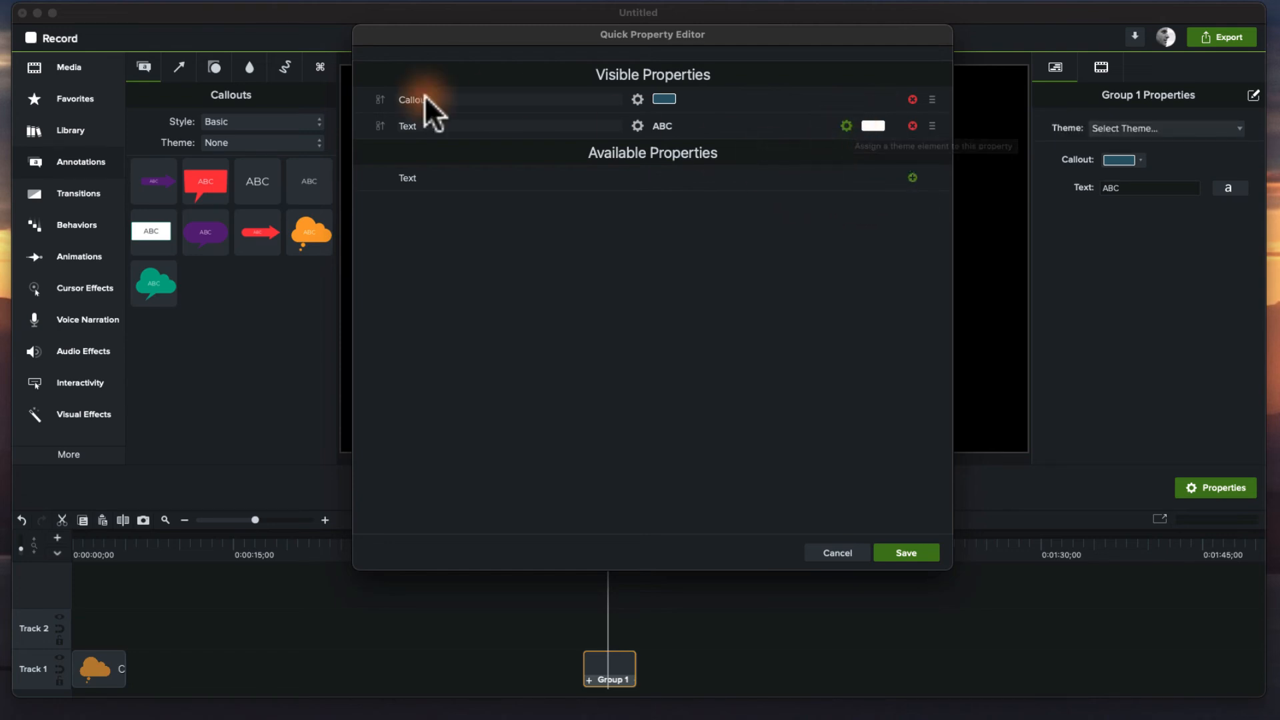
# Move the Text property above Callout in Visible Properties and save the quick properties.
pyautogui.moveTo(932, 95); pyautogui.dragTo(931, 119)
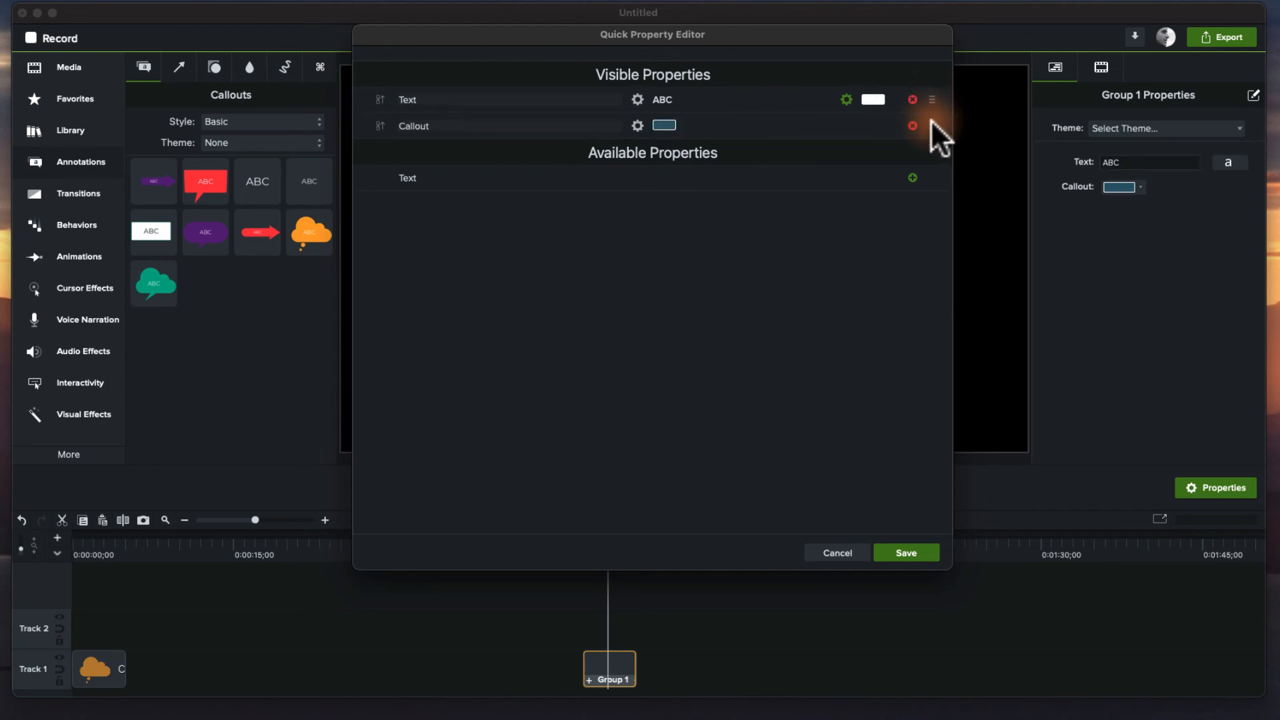
pyautogui.click(903, 553)
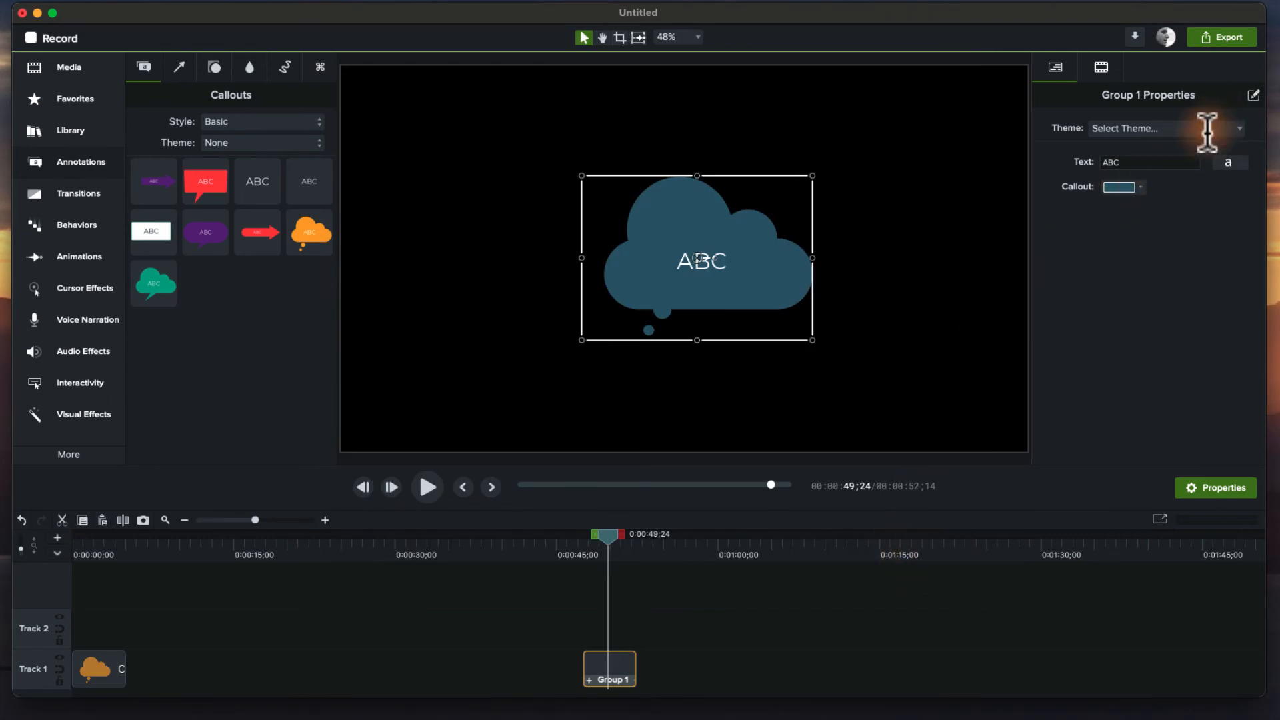
# Rename the group on the timeline to SpeechBubble.
pyautogui.rightClick(609, 665)
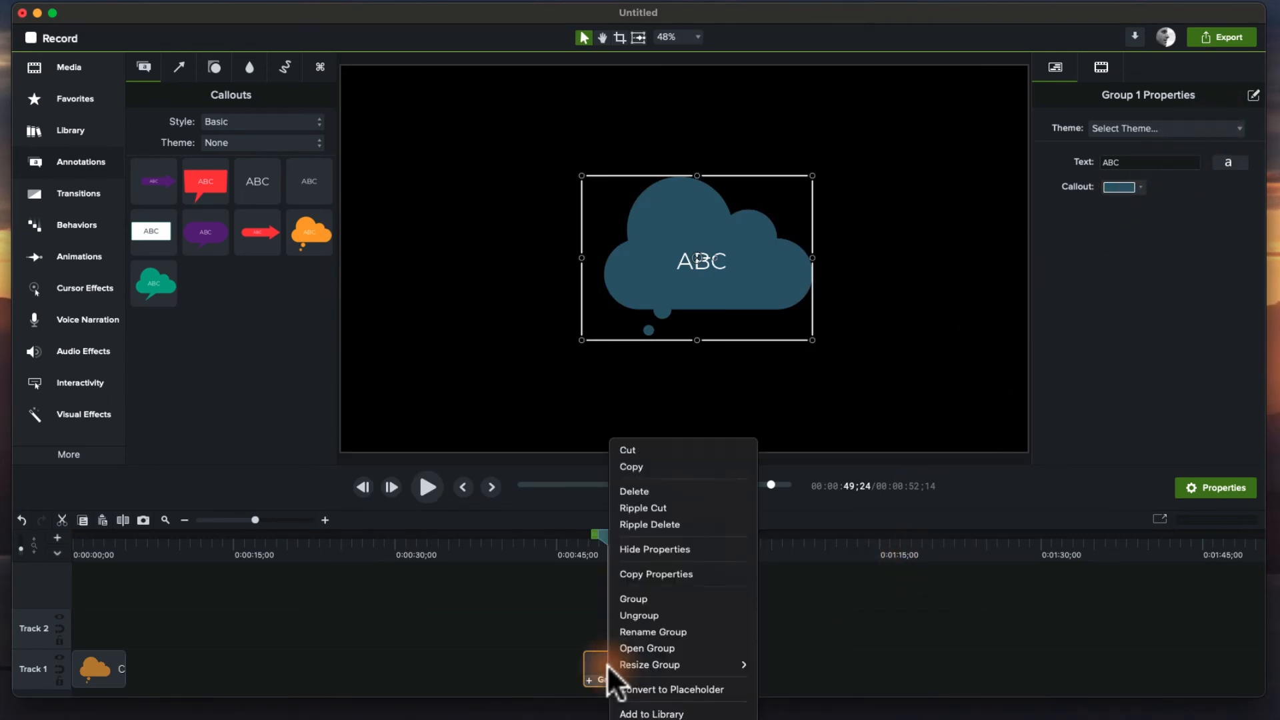
pyautogui.click(633, 632)
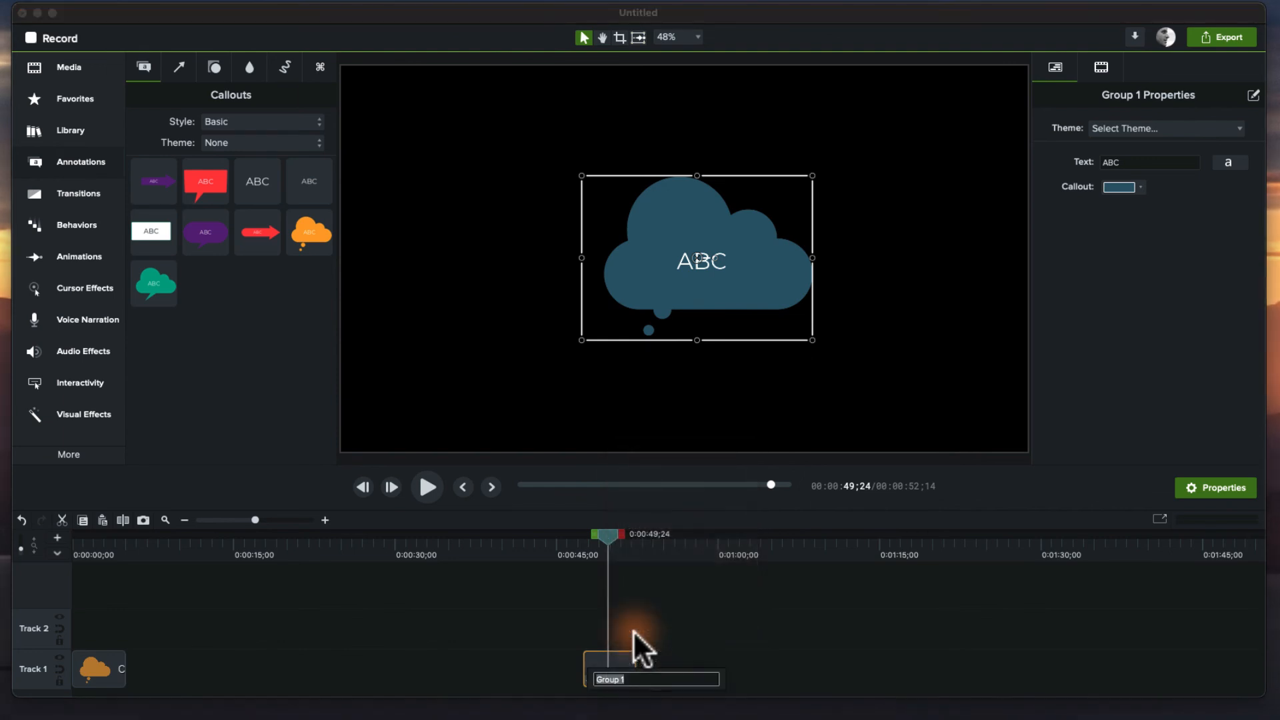
pyautogui.write('SpeechBubble')
pyautogui.press('Return')
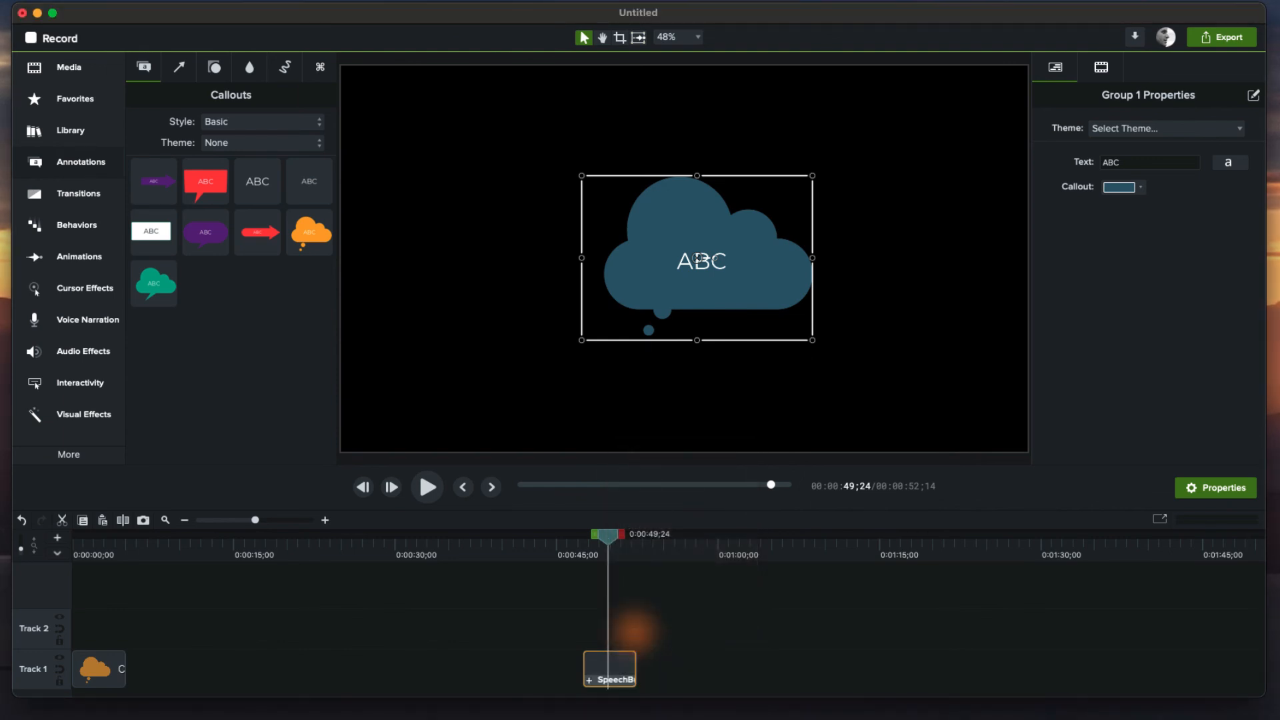
# Add the SpeechBubble group to the Sunburst library.
pyautogui.rightClick(600, 654)
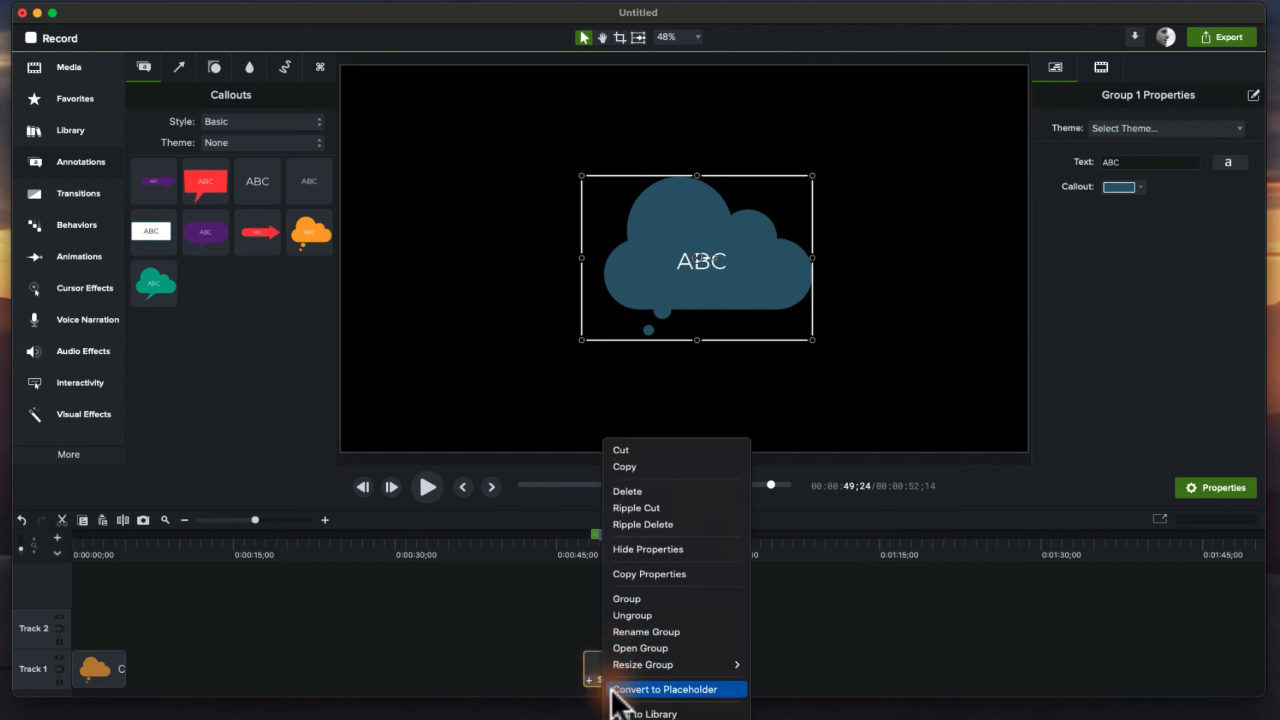
pyautogui.click(620, 714)
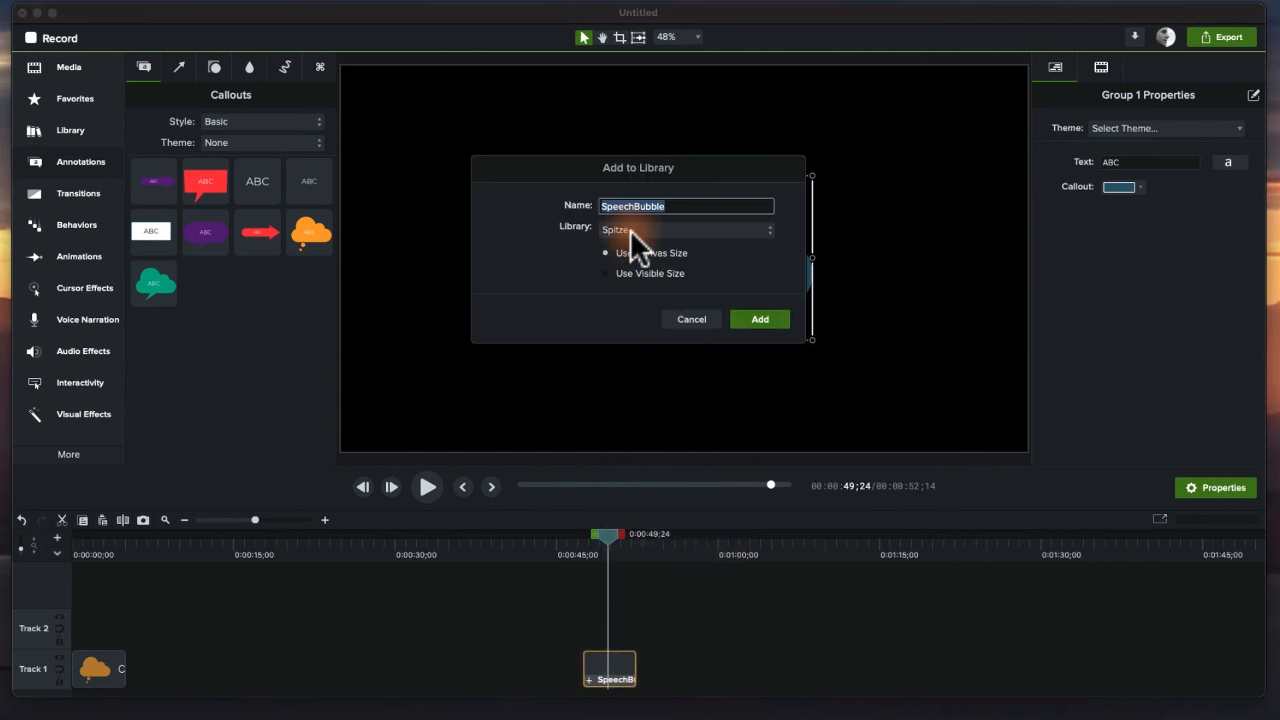
pyautogui.click(654, 230)
pyautogui.click(656, 250)
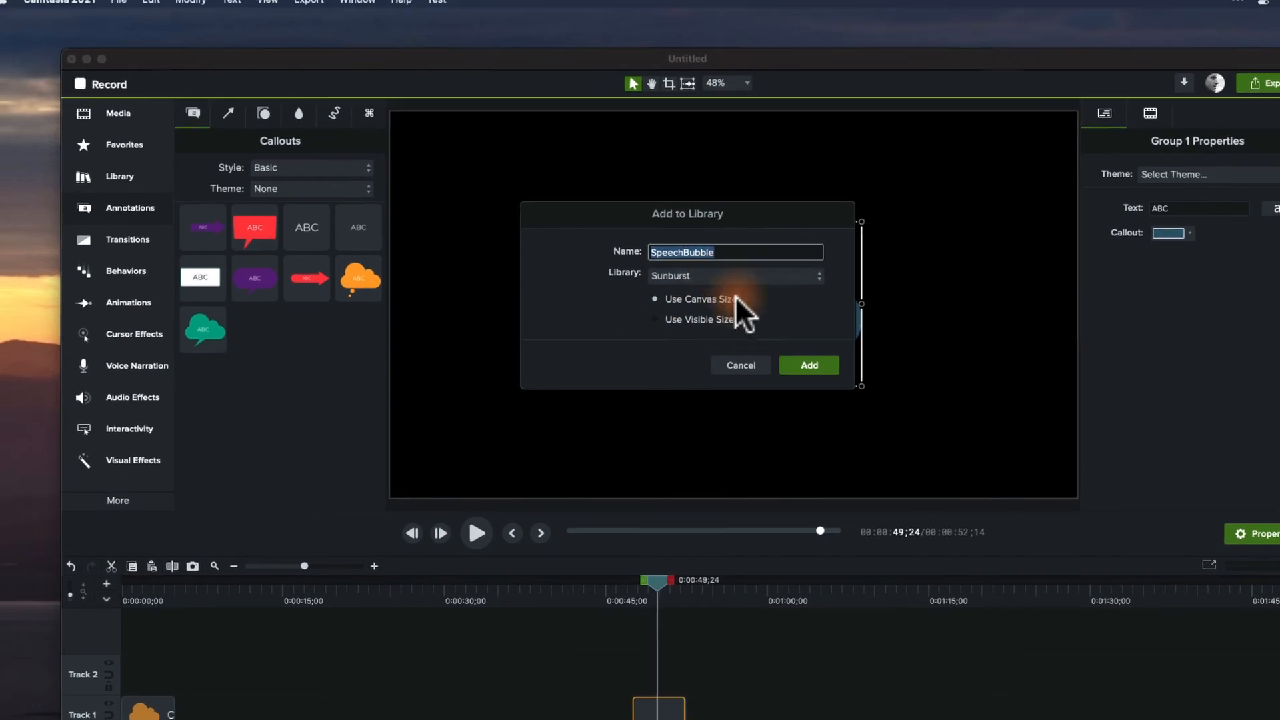
pyautogui.click(809, 366)
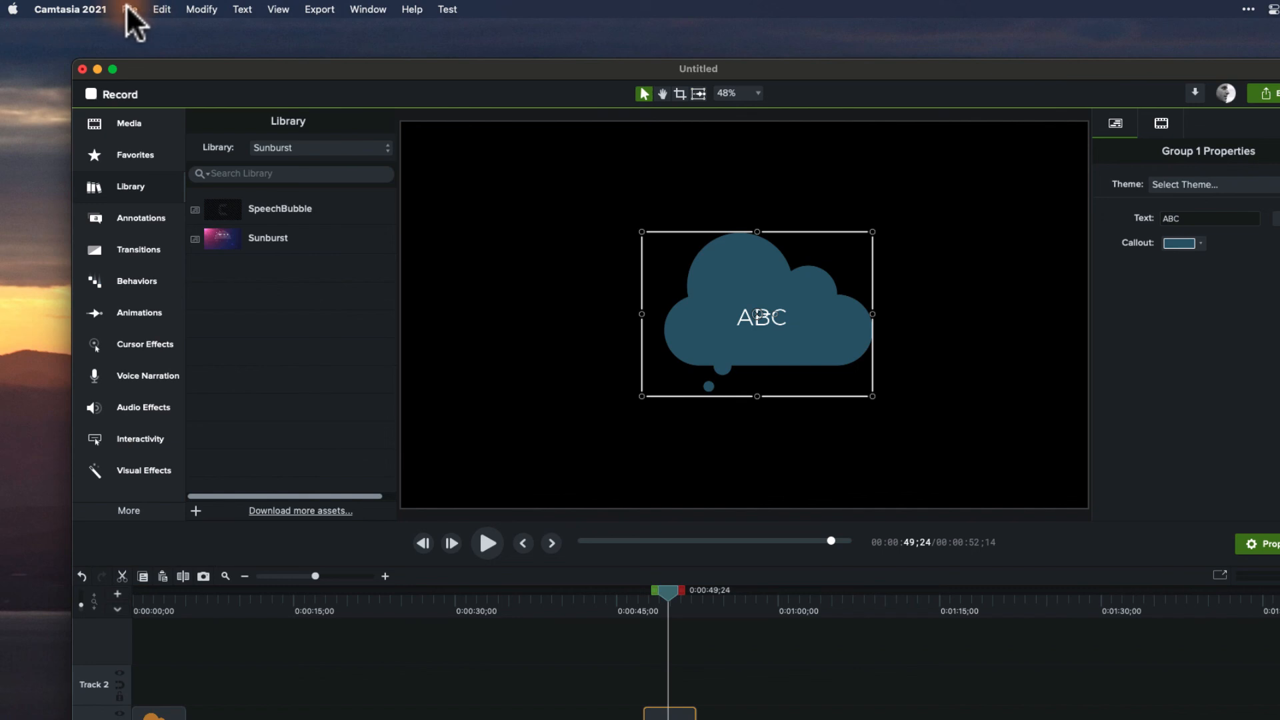
# Open the Export Camtasia Package dialog, review its Templates, Libraries, Shortcuts, Tools and Themes lists, then cancel.
pyautogui.click(89, 8)
pyautogui.moveTo(97, 167)
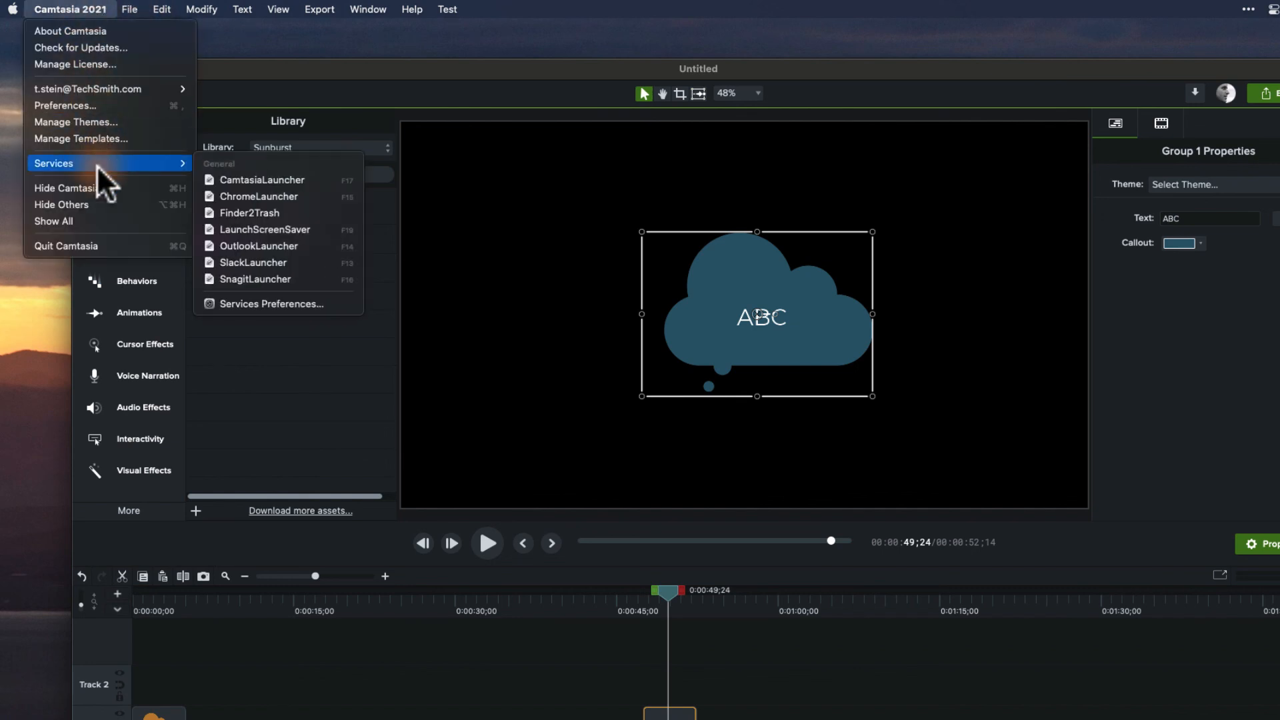
pyautogui.moveTo(129, 10)
pyautogui.moveTo(170, 212)
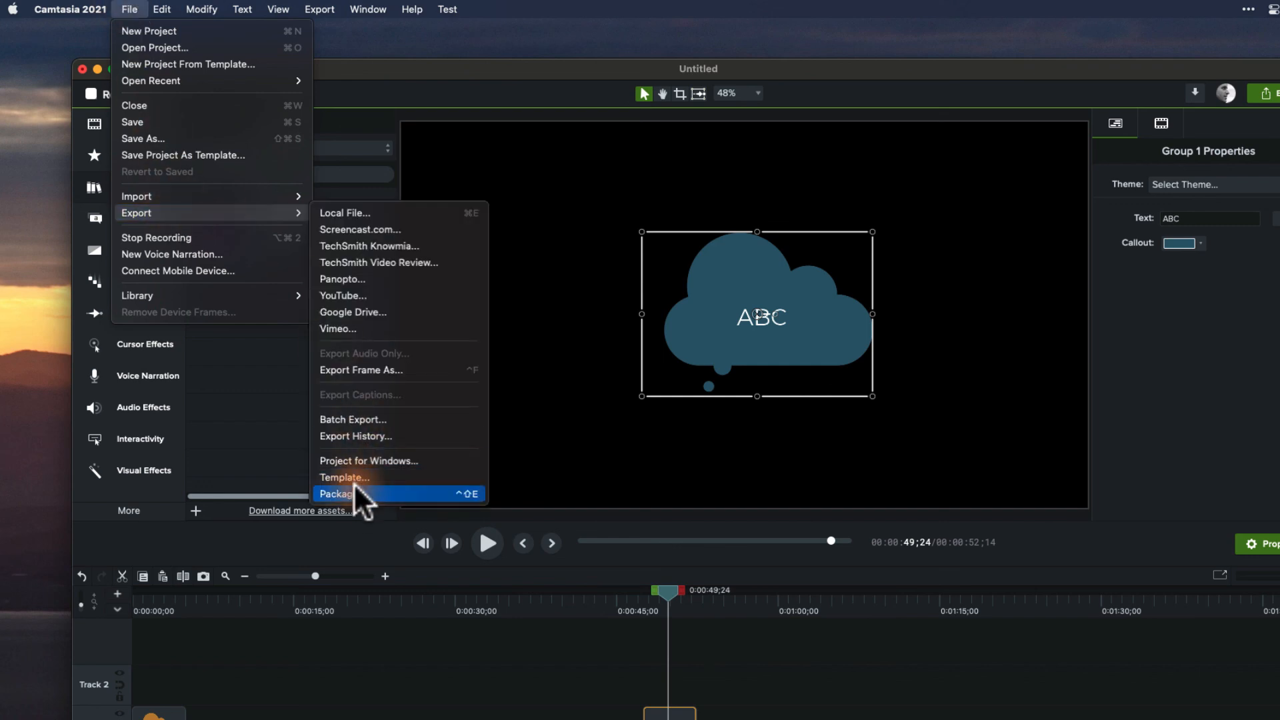
pyautogui.click(341, 493)
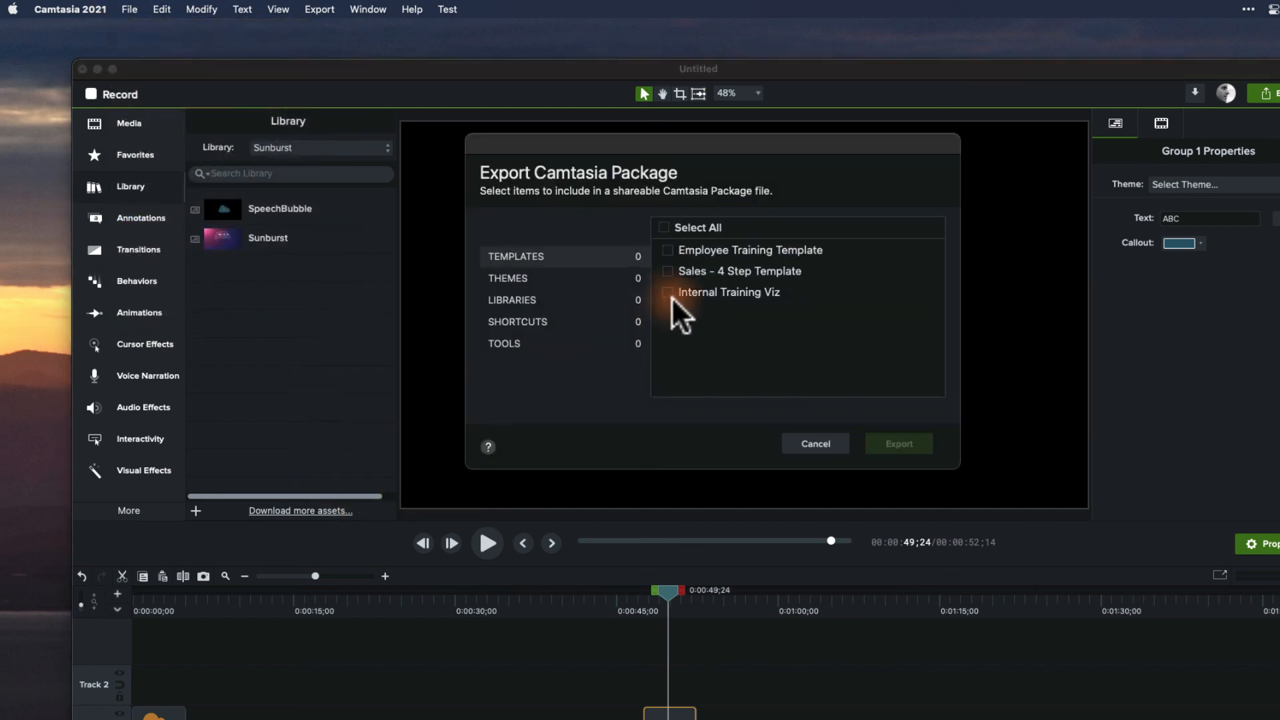
pyautogui.click(617, 299)
pyautogui.click(528, 322)
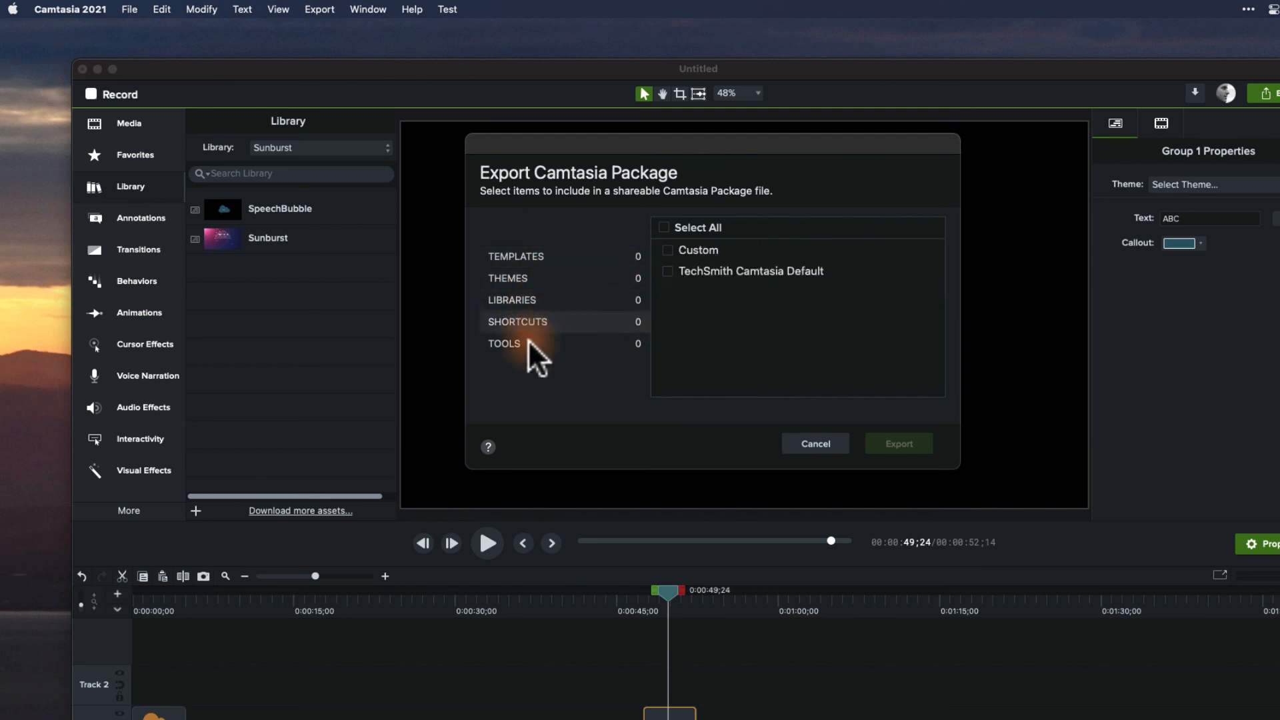
pyautogui.click(529, 343)
pyautogui.click(524, 278)
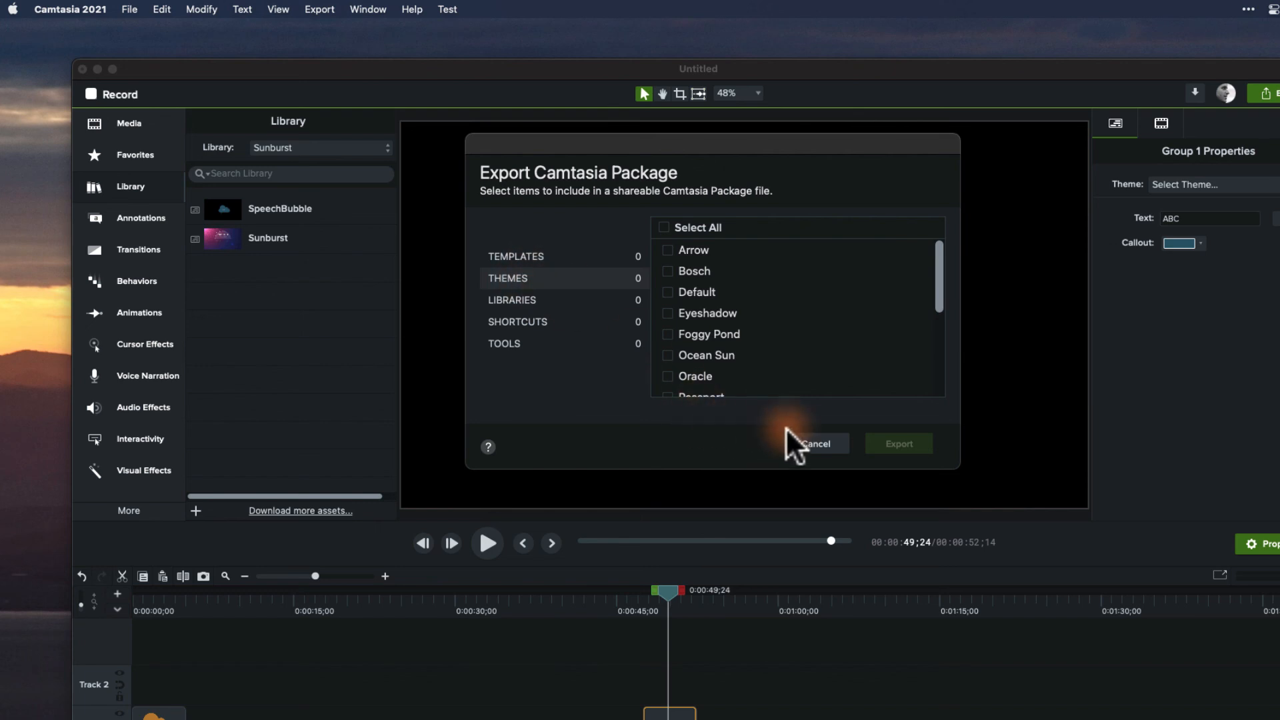
pyautogui.click(812, 442)
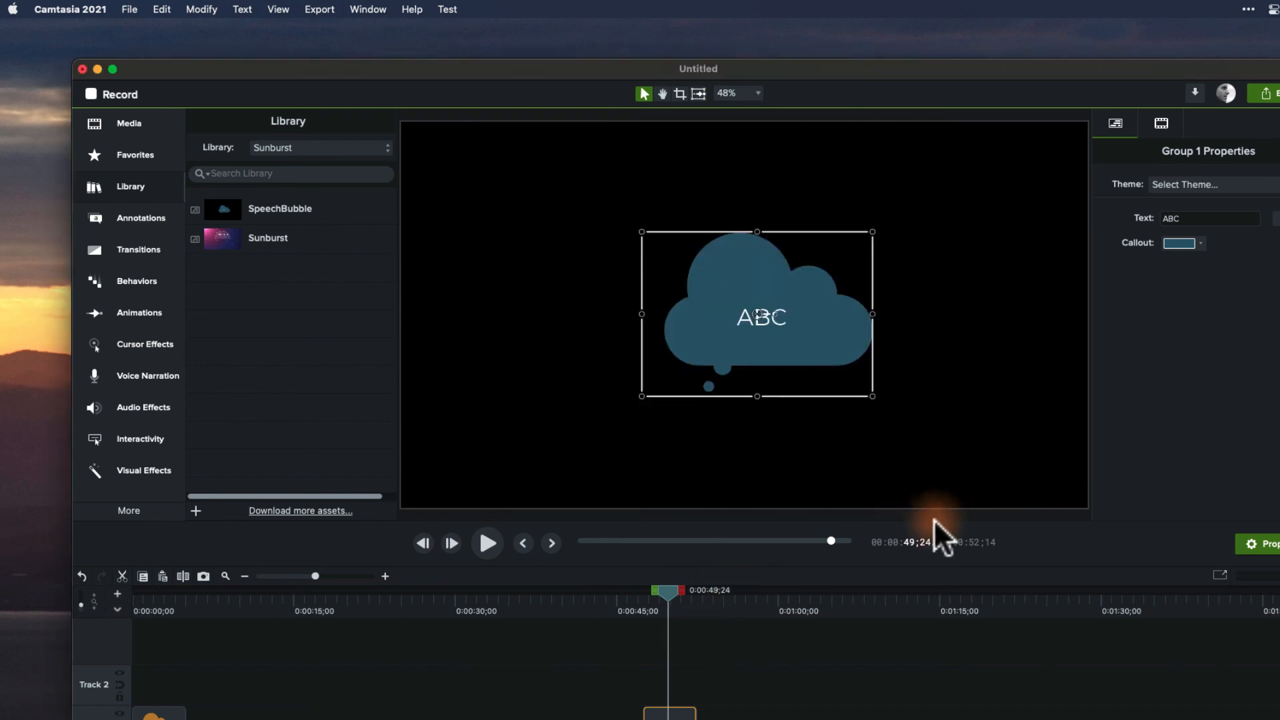